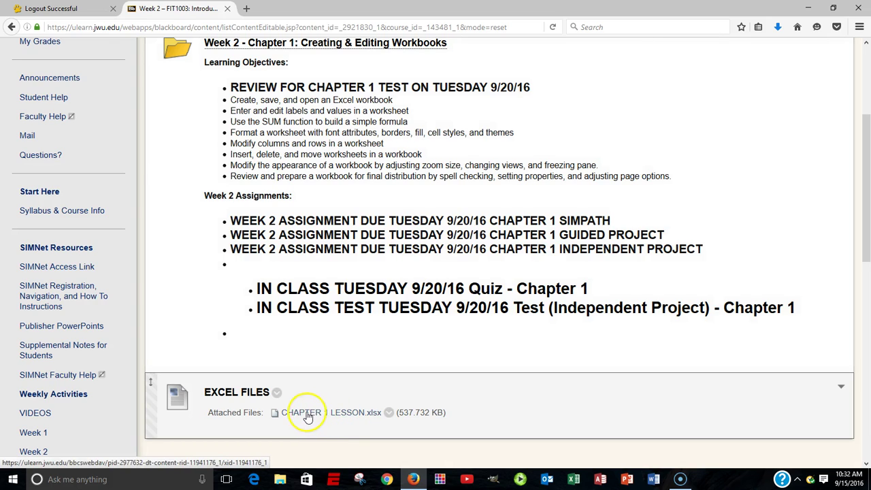
# Open the CHAPTER 1 LESSON.xlsx attachment from Firefox with Microsoft Excel.
pyautogui.click(326, 414)
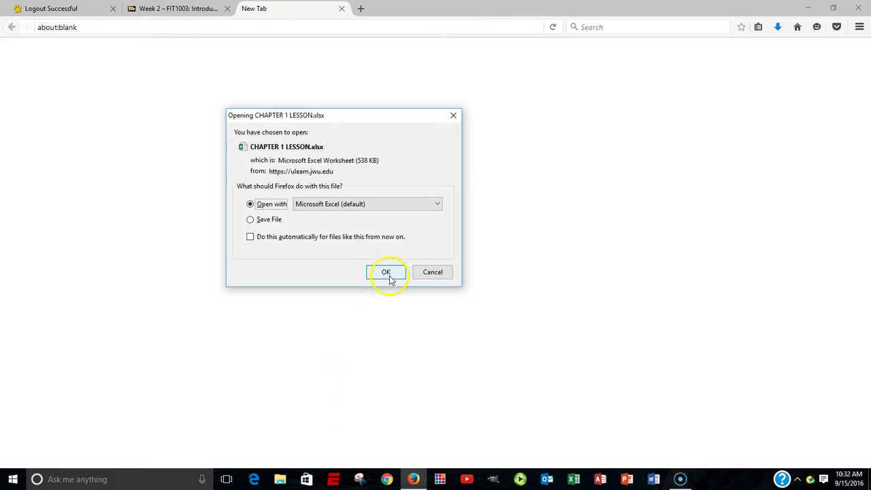
pyautogui.click(390, 276)
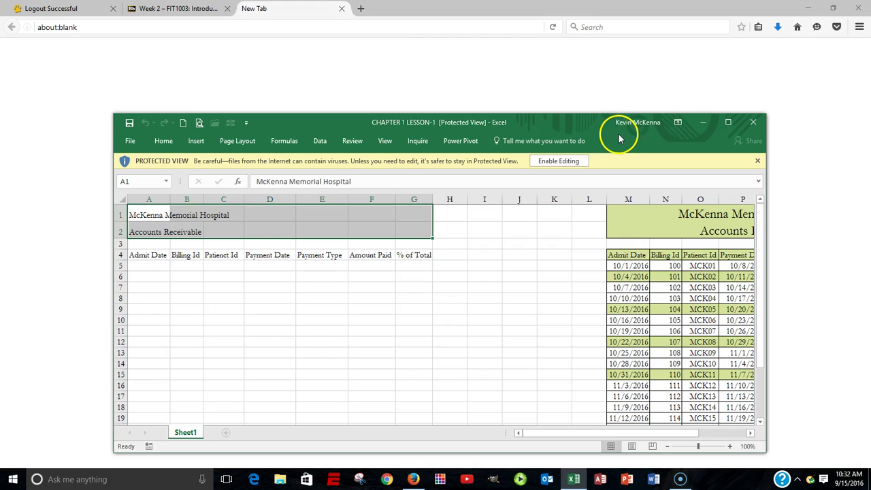
# Enable editing on the CHAPTER 1 LESSON workbook and maximize the Excel window.
pyautogui.click(561, 162)
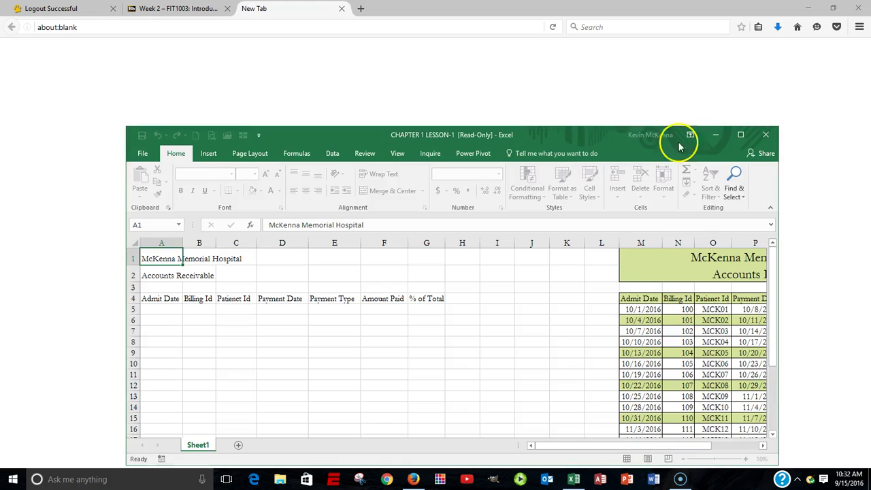
pyautogui.click(740, 134)
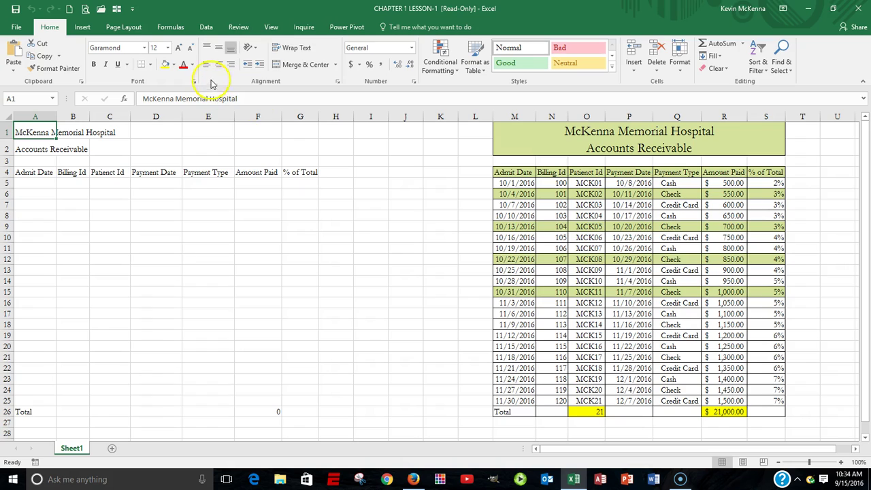
# Preview themes in the Page Layout Themes gallery and keep the Organic theme applied.
pyautogui.click(113, 31)
pyautogui.click(114, 32)
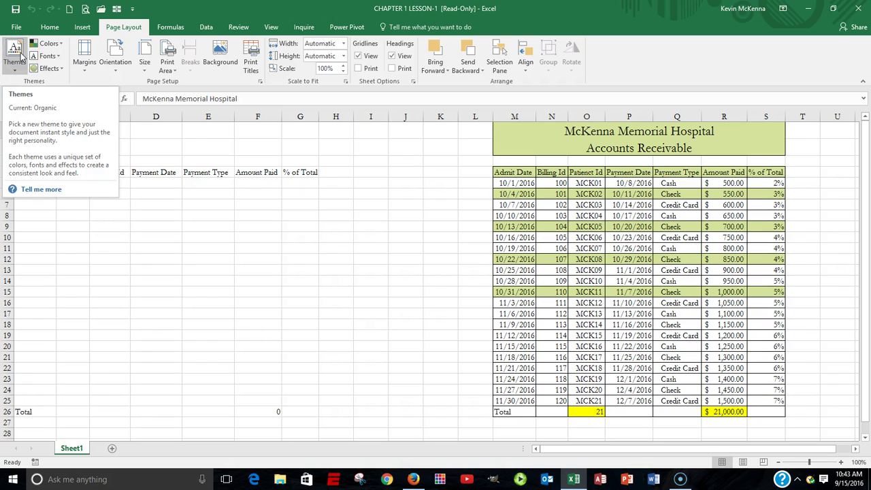
pyautogui.click(15, 55)
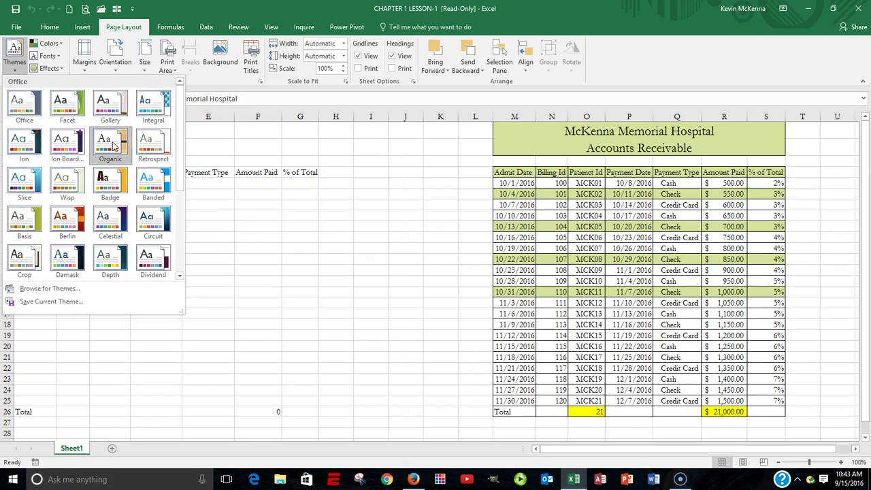
pyautogui.click(113, 143)
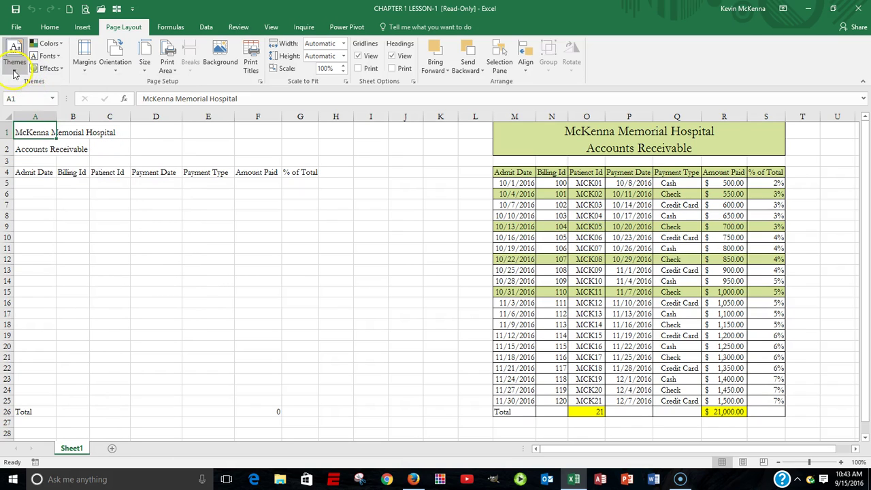
pyautogui.click(14, 71)
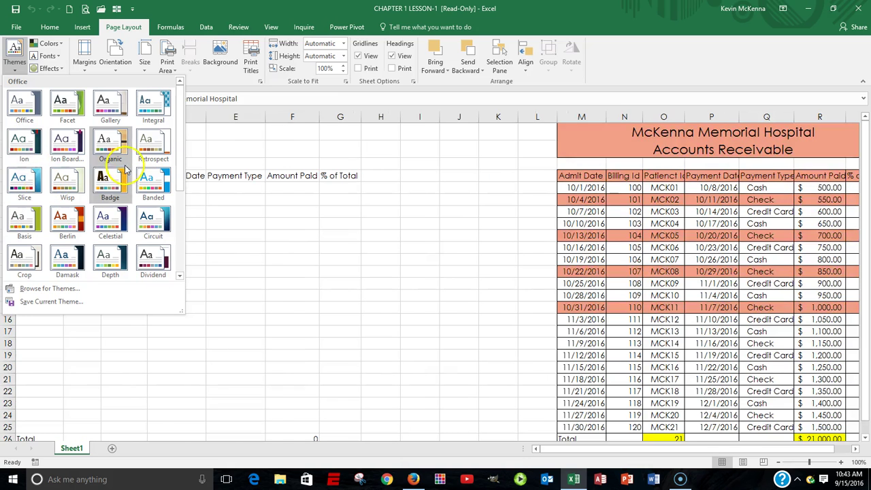
pyautogui.click(110, 140)
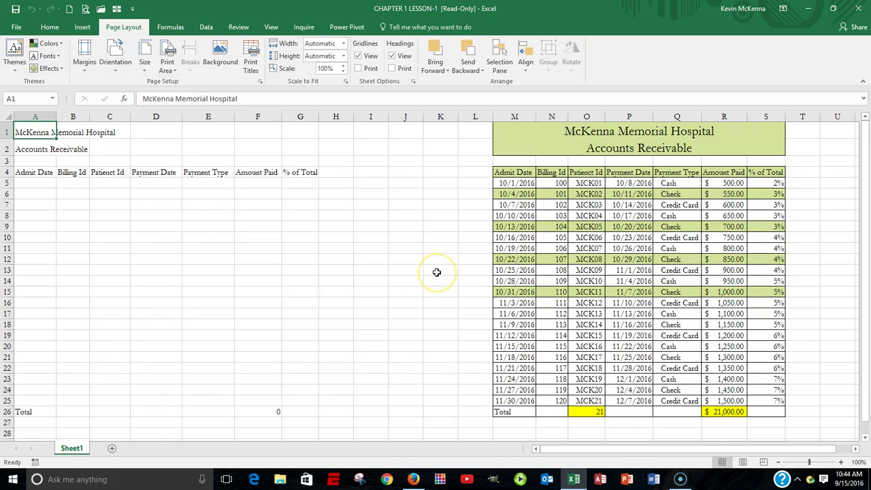
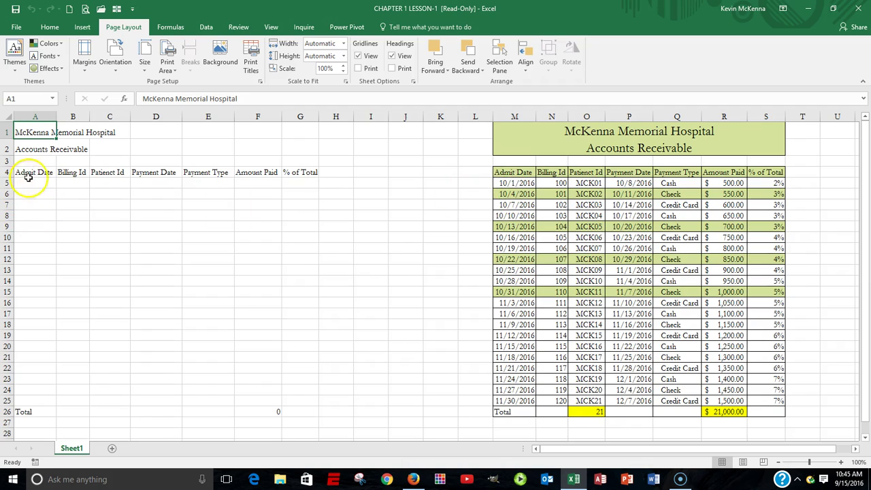
# Enter 10/1/16 and 10/4/16 in A5:A6 and fill the three-day date series down to A25.
pyautogui.click(30, 182)
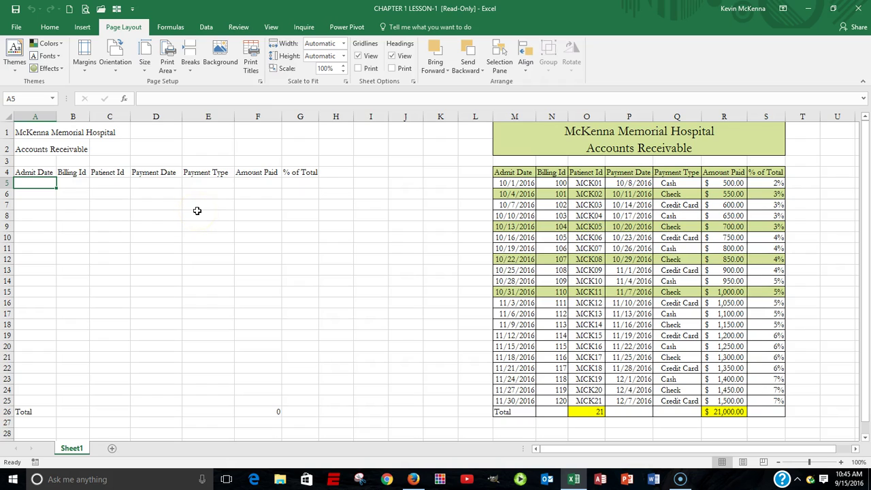
pyautogui.write('10/1/16')
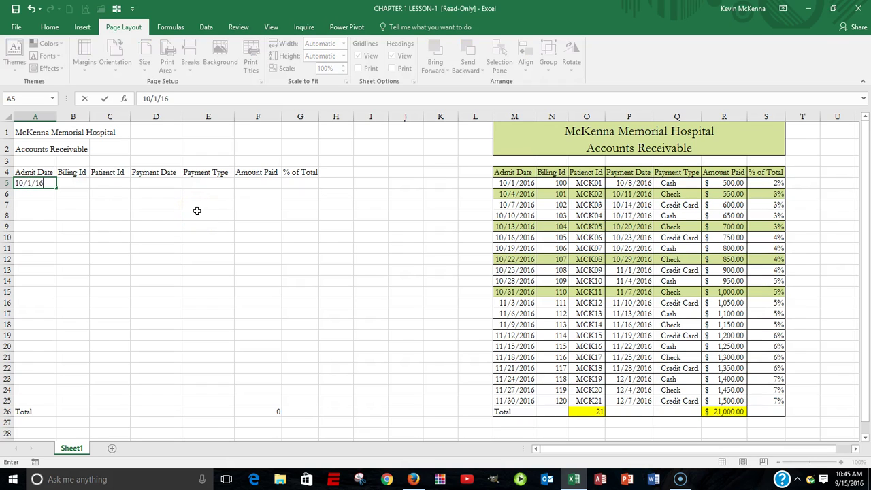
pyautogui.press('Return')
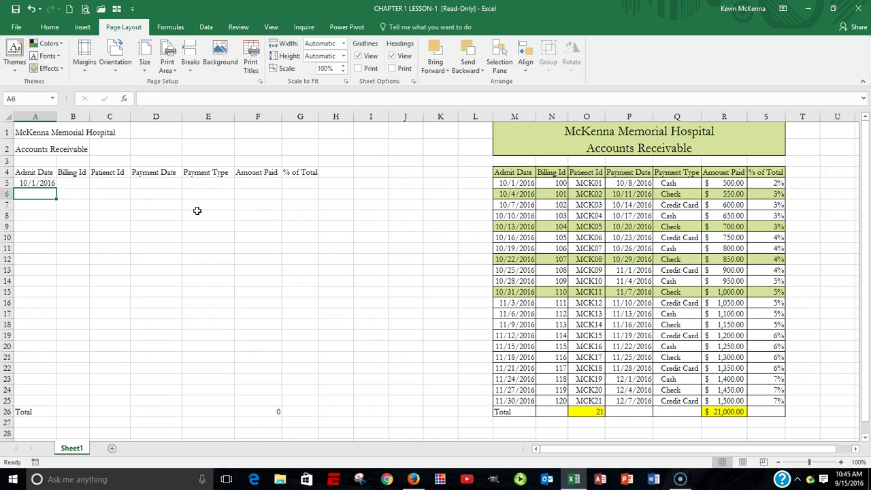
pyautogui.write('10/4/16')
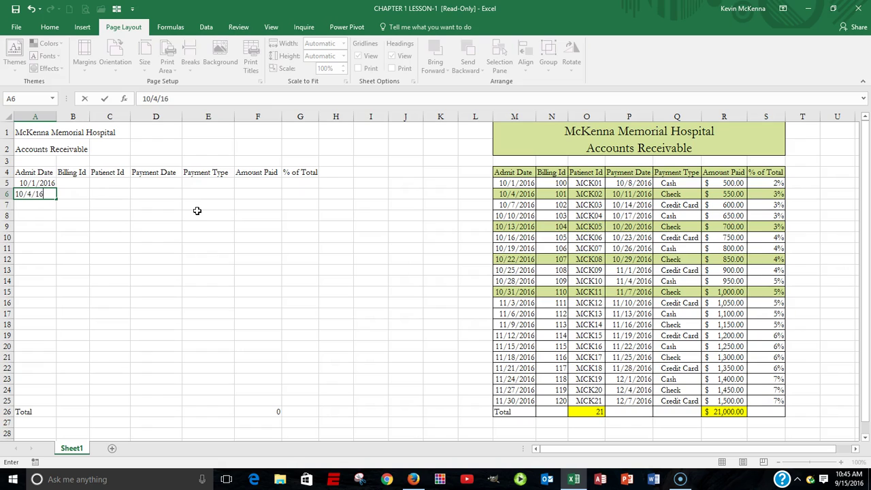
pyautogui.press('Return')
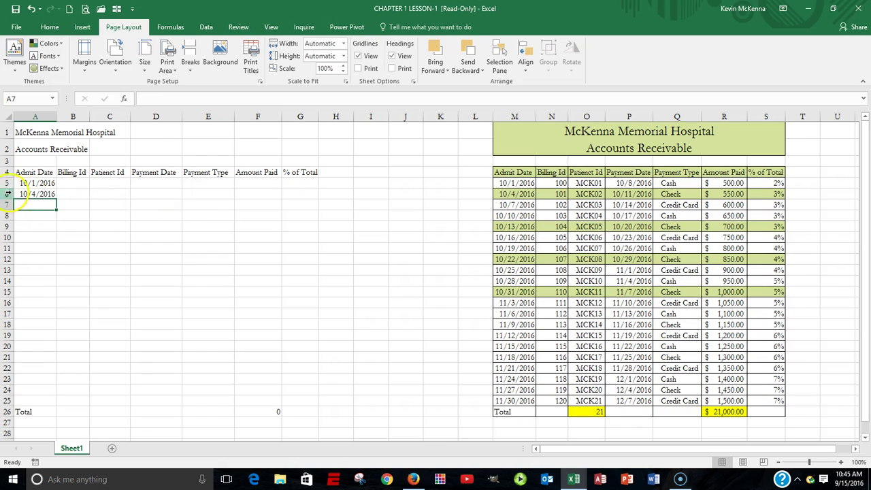
pyautogui.click(33, 183)
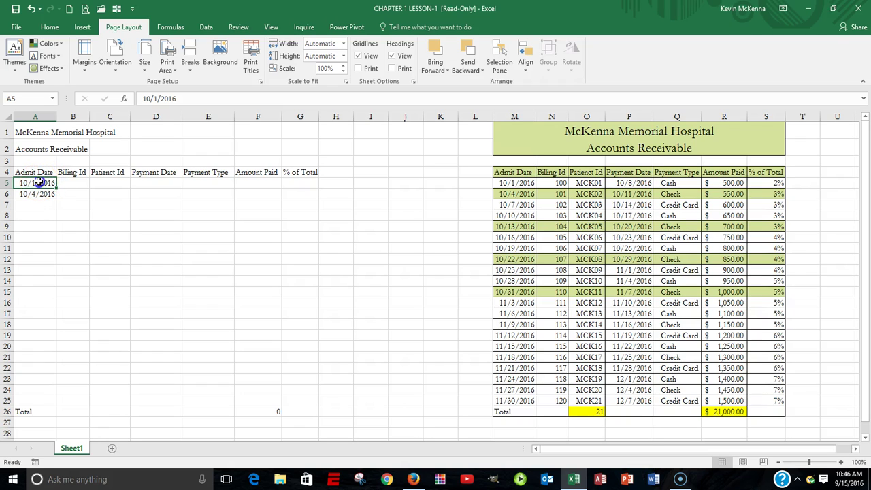
pyautogui.moveTo(40, 189); pyautogui.dragTo(40, 194)
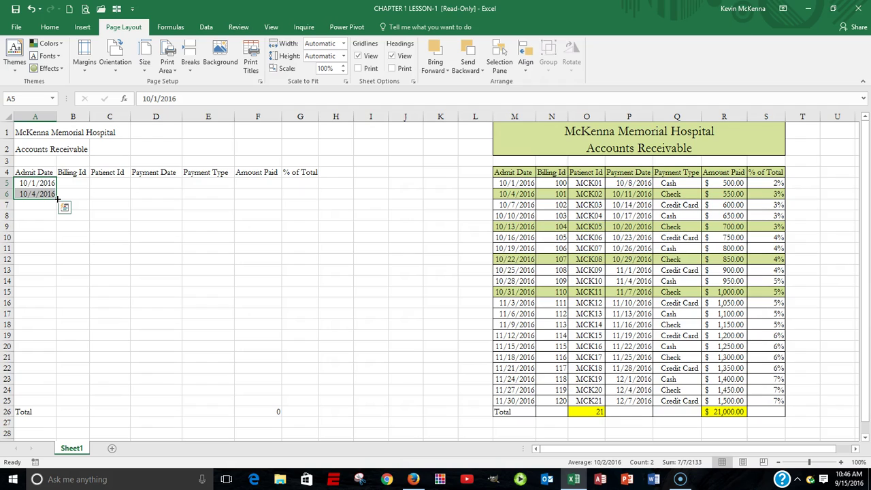
pyautogui.moveTo(57, 198); pyautogui.dragTo(39, 404)
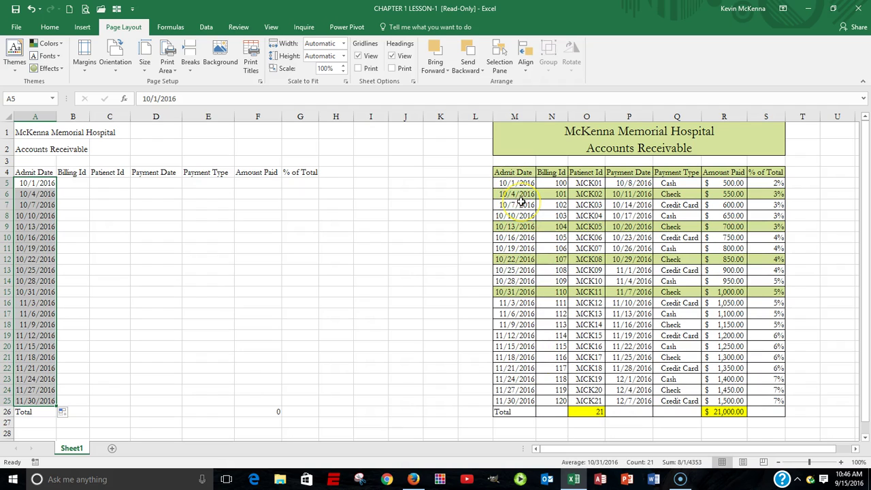
# Enter Billing Ids 100 and 101 in B5:B6 and fill the series down to 120 in B25.
pyautogui.click(75, 182)
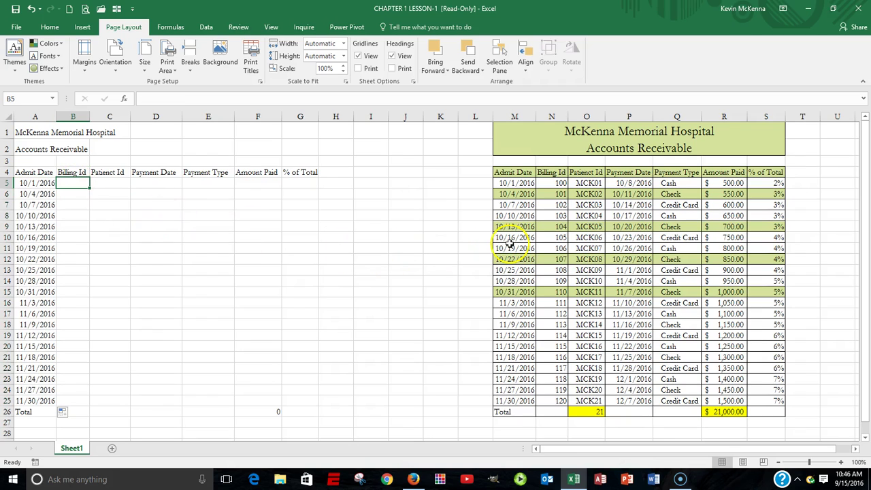
pyautogui.write('100')
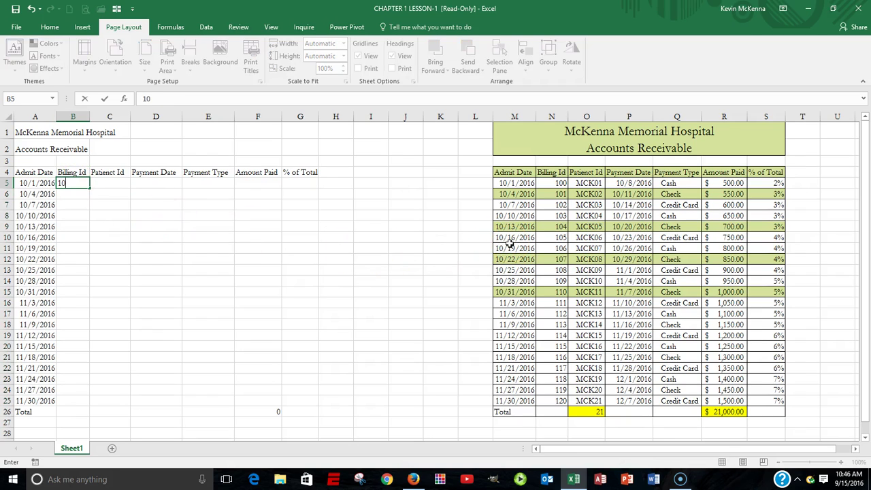
pyautogui.press('Return')
pyautogui.write('101')
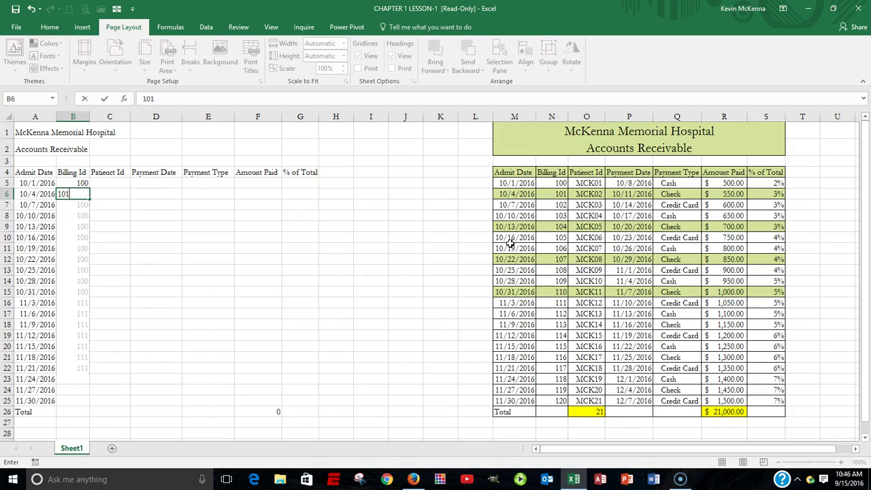
pyautogui.press('Return')
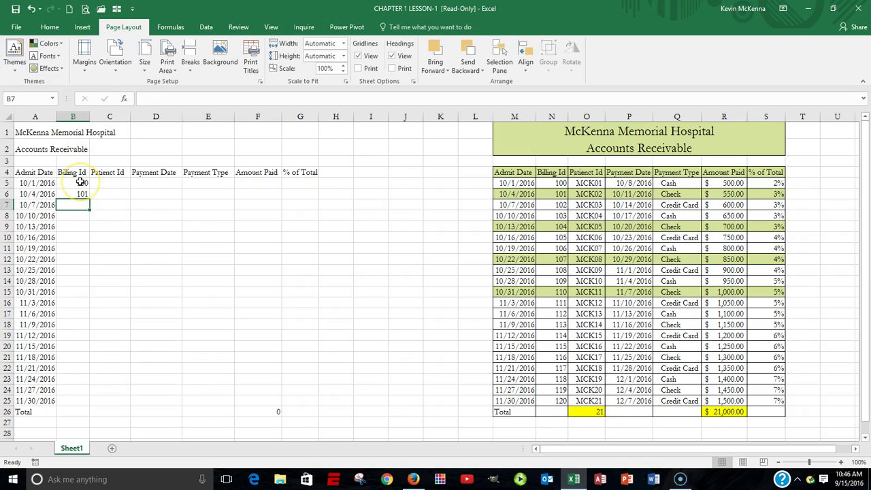
pyautogui.click(80, 182)
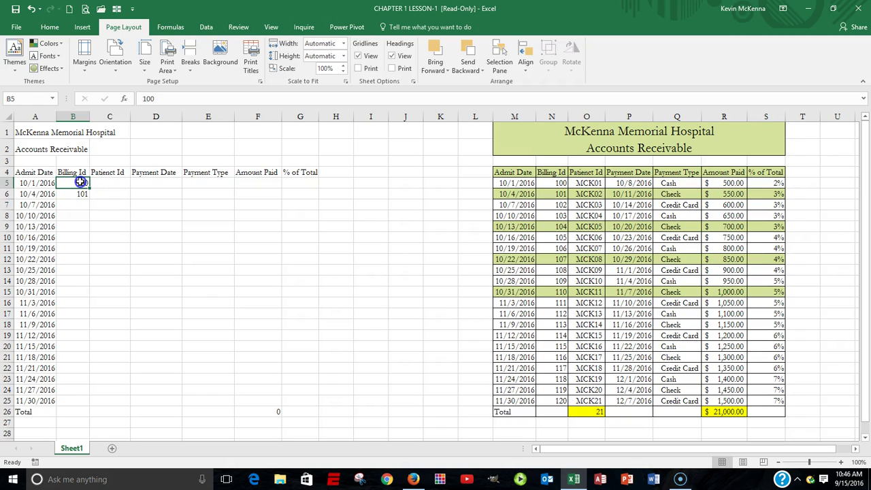
pyautogui.moveTo(81, 183); pyautogui.dragTo(98, 207)
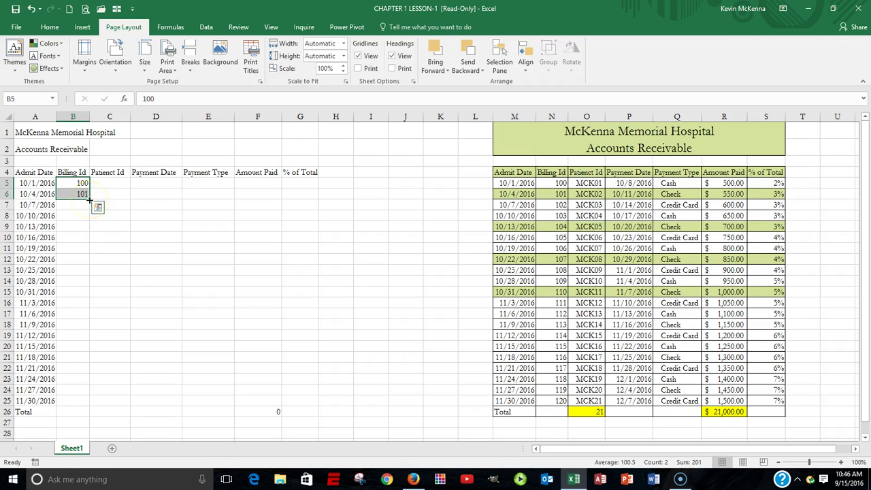
pyautogui.moveTo(90, 200); pyautogui.dragTo(65, 403)
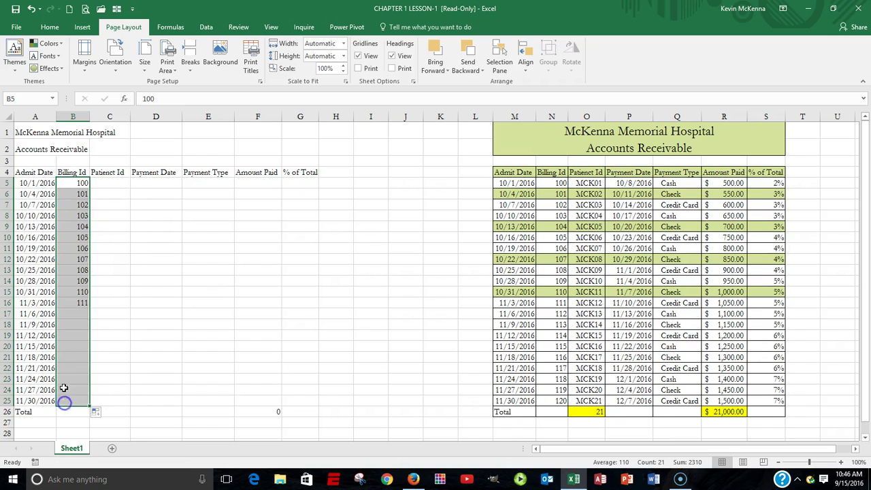
# Enter MCK01 and MCK02 in C5:C6 and extend the Patient Ids down to MCK21 in C25.
pyautogui.click(111, 183)
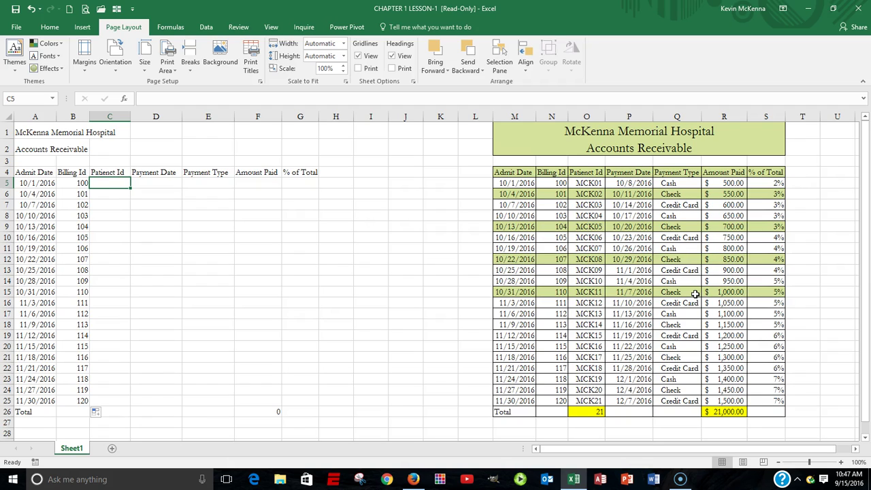
pyautogui.write('N')
pyautogui.press('BackSpace')
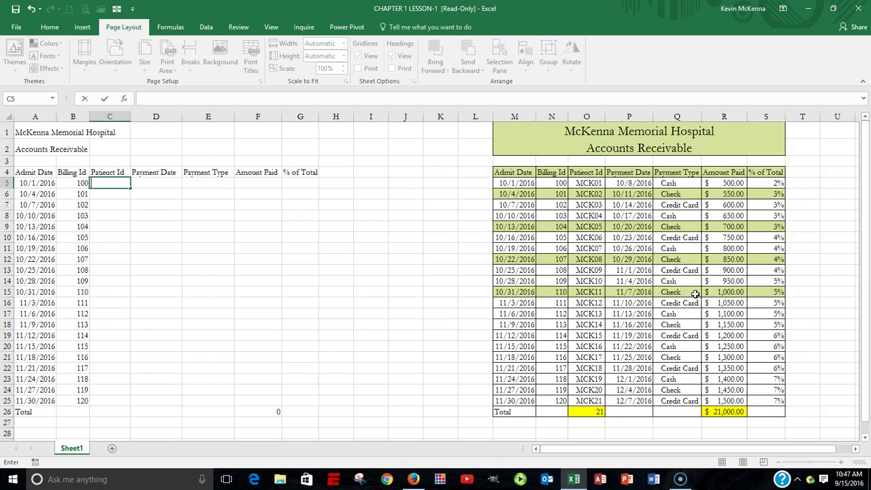
pyautogui.write('MCK01')
pyautogui.press('Return')
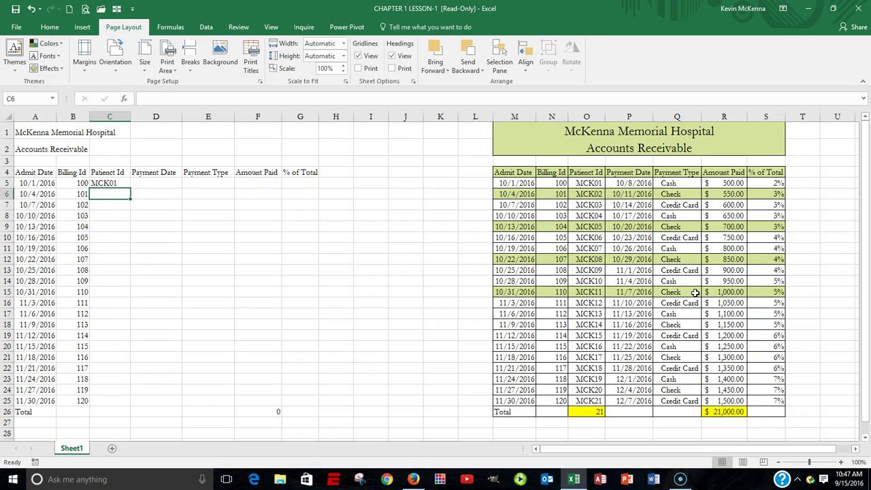
pyautogui.write('MCK')
pyautogui.write('02')
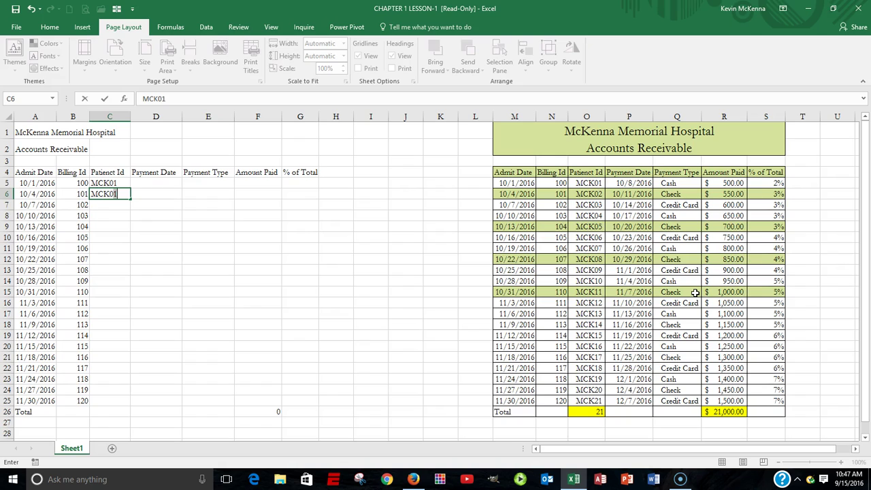
pyautogui.press('Return')
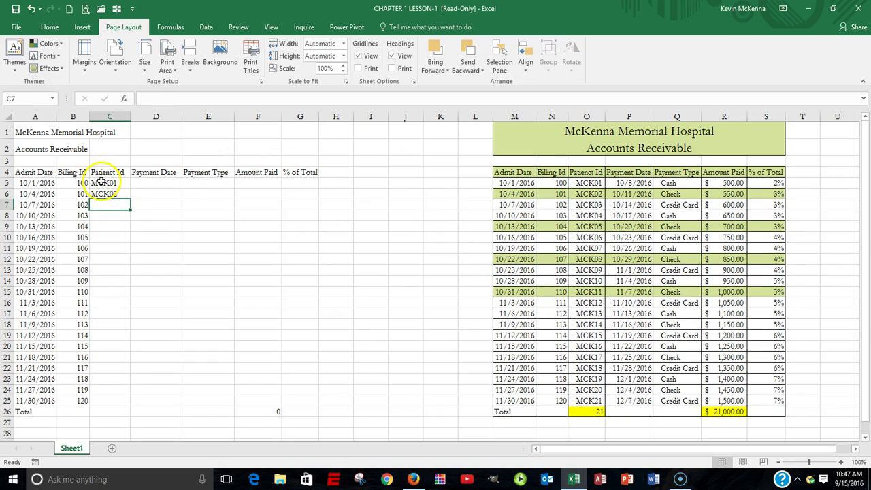
pyautogui.moveTo(100, 182); pyautogui.dragTo(110, 404)
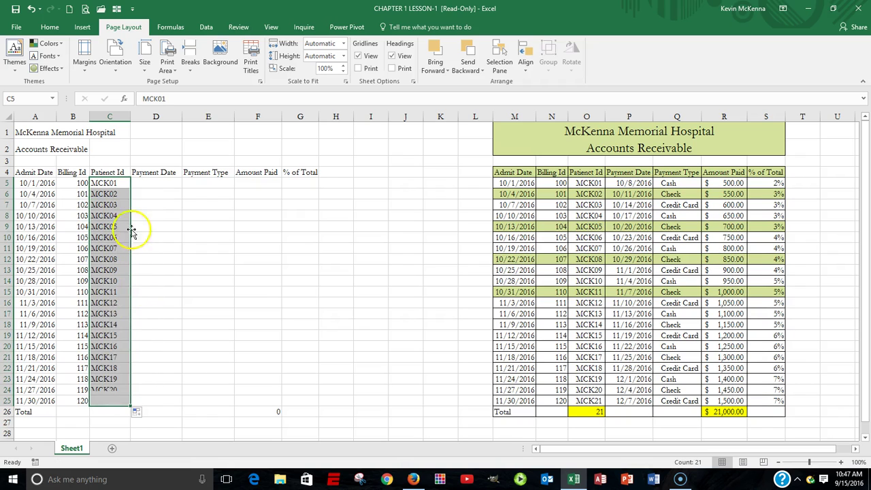
pyautogui.click(155, 185)
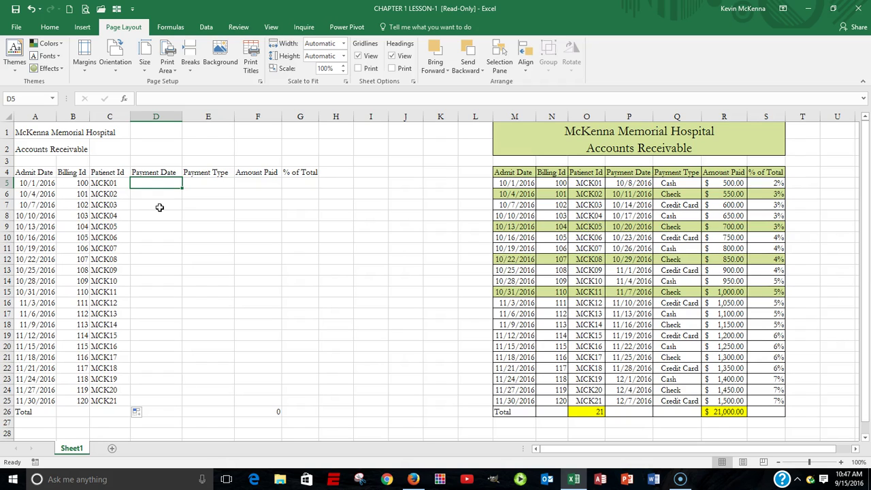
# Enter 10/8/16 and 10/11/2016 in D5:D6 and fill the dates down to 12/7/2016 in D25.
pyautogui.write('10/')
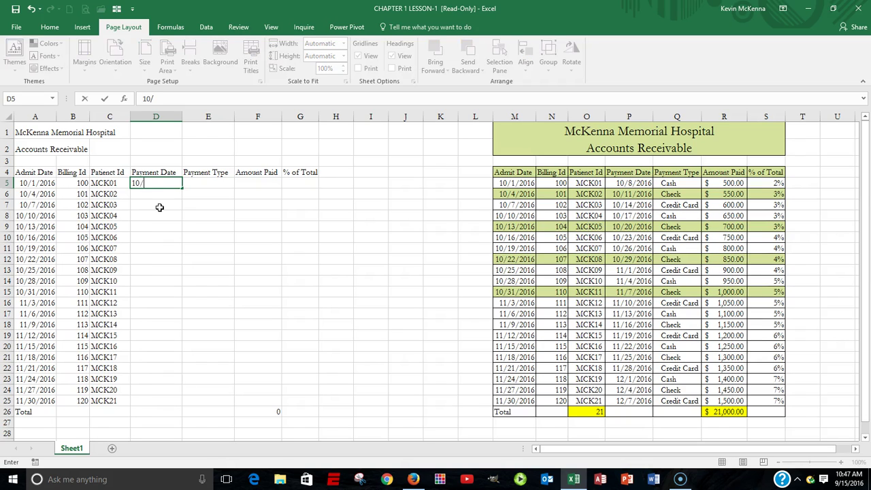
pyautogui.write('8/16')
pyautogui.press('Return')
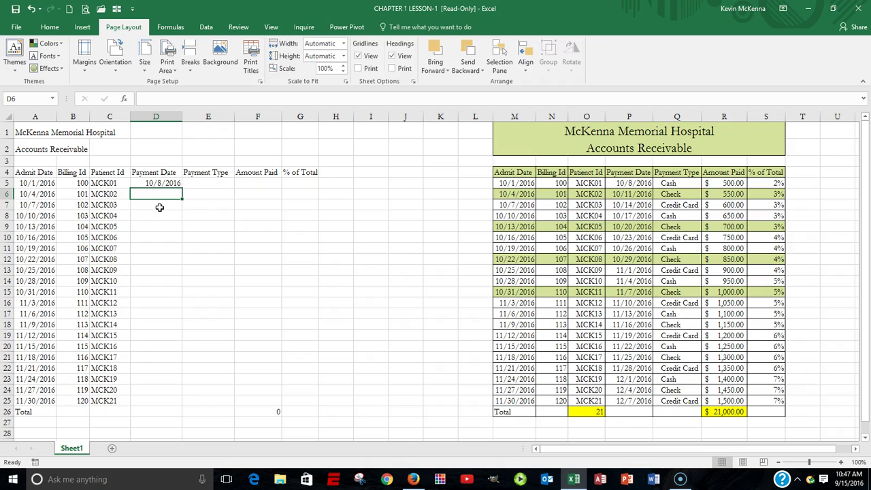
pyautogui.write('10/')
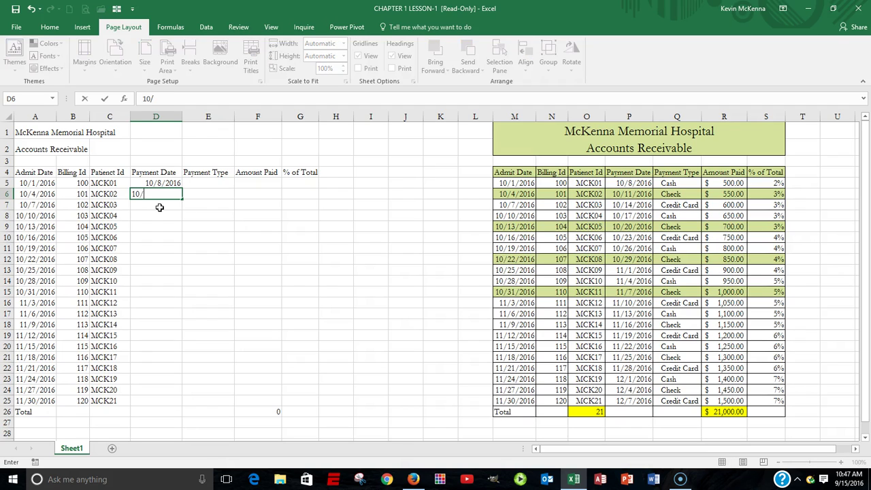
pyautogui.write('11/2016')
pyautogui.press('Return')
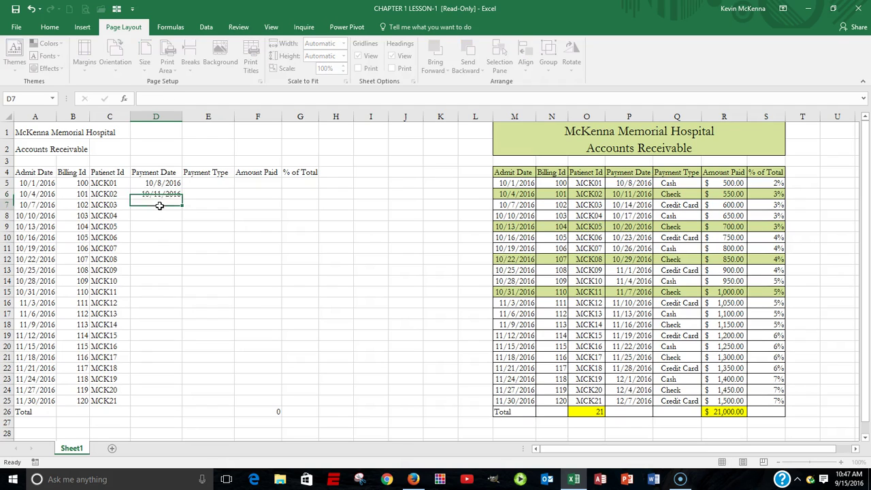
pyautogui.click(170, 206)
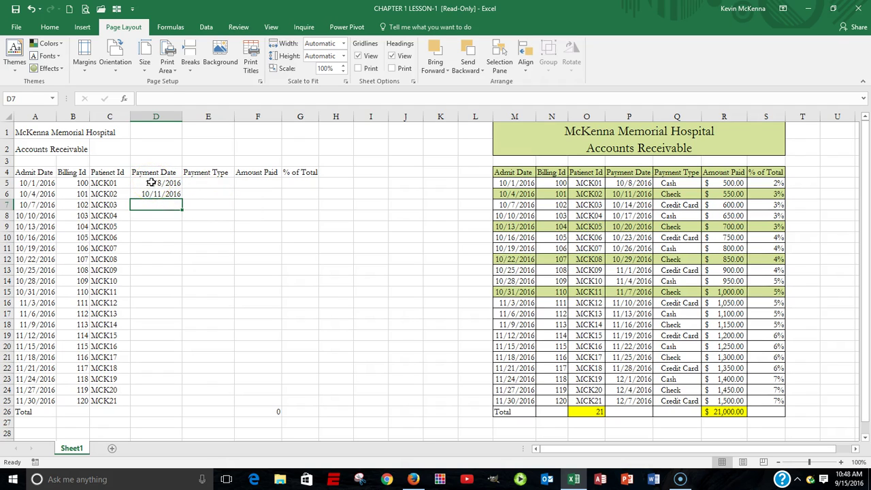
pyautogui.moveTo(151, 182); pyautogui.dragTo(151, 194)
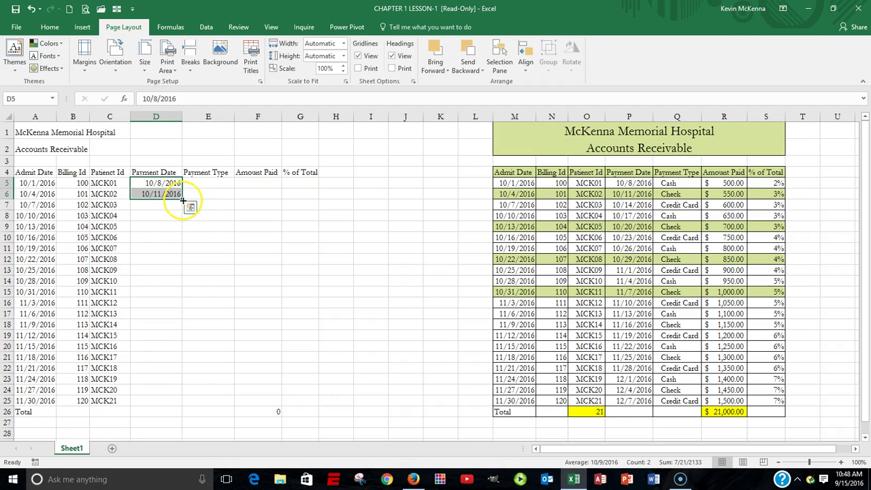
pyautogui.moveTo(183, 200); pyautogui.dragTo(163, 407)
pyautogui.click(211, 183)
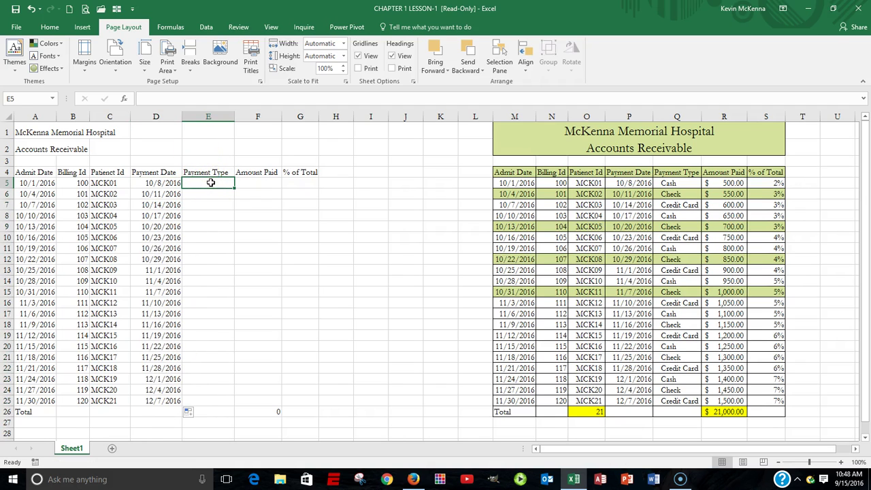
# Enter Cash, Check and Credit Card in E5:E7 and select those three cells as the pattern.
pyautogui.click(672, 184)
pyautogui.write('c')
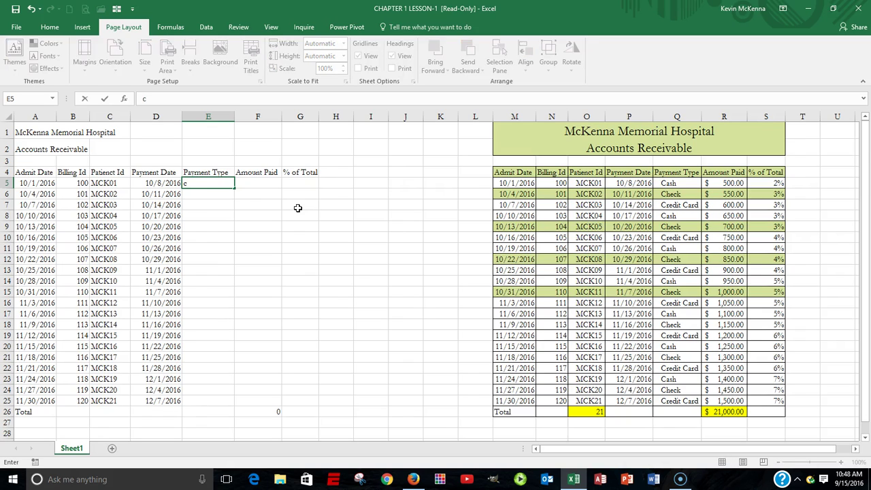
pyautogui.press('BackSpace')
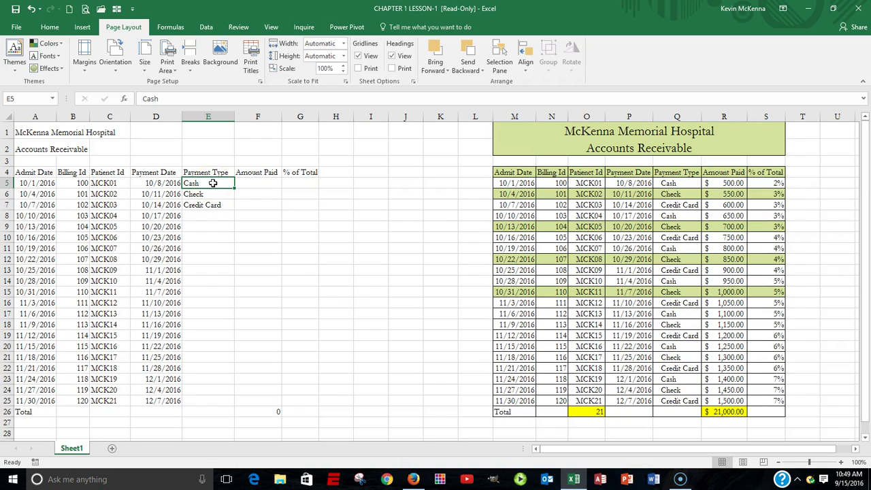
pyautogui.moveTo(213, 184); pyautogui.dragTo(215, 206)
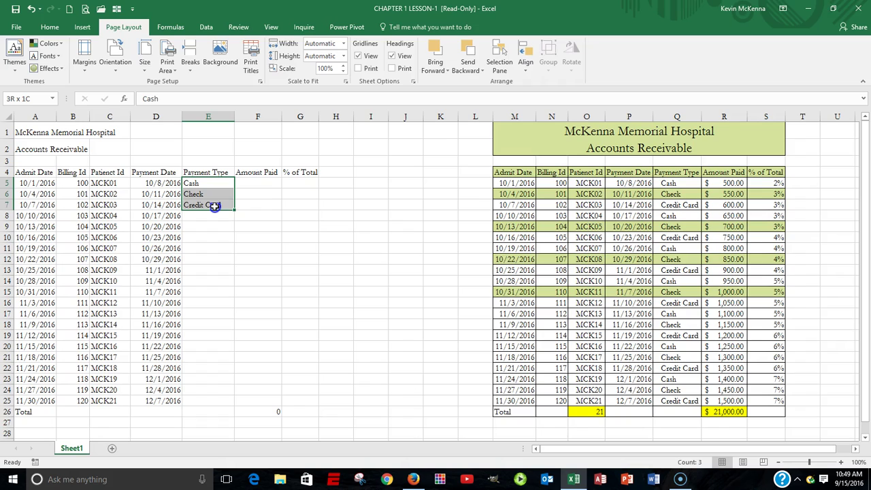
pyautogui.moveTo(214, 206); pyautogui.dragTo(217, 207)
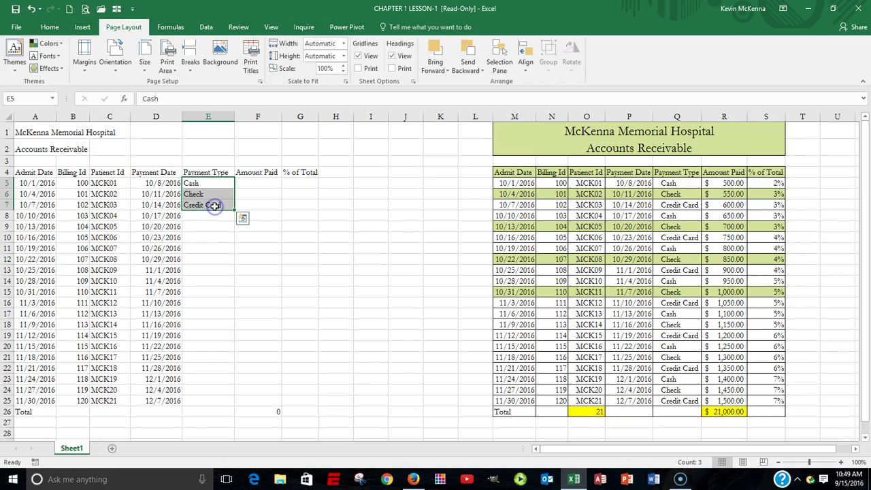
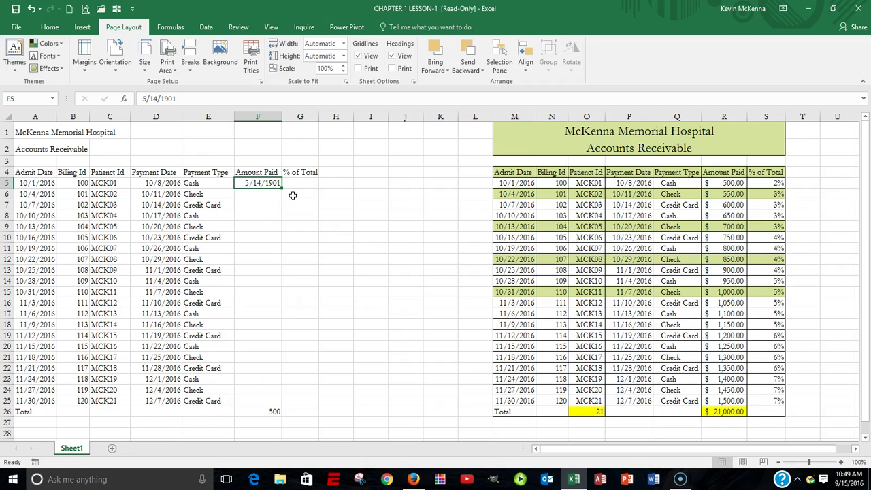
# Reformat F5 with the General number format so it shows 500.
pyautogui.click(260, 185)
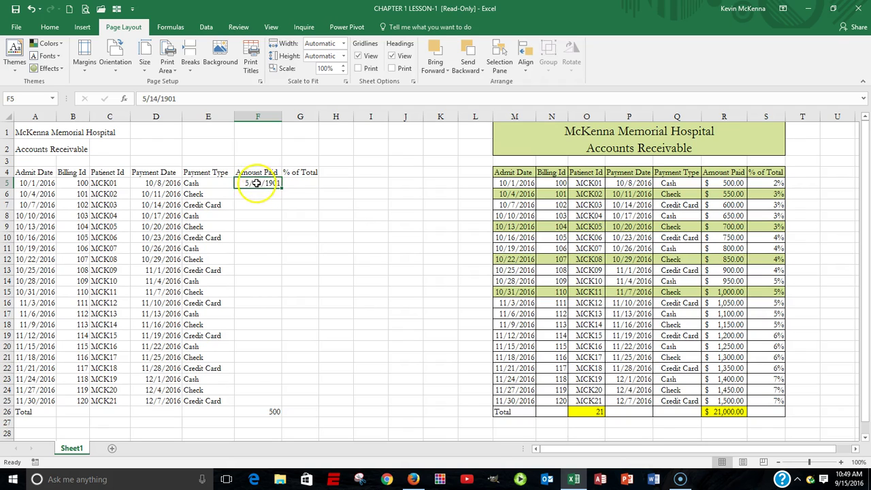
pyautogui.rightClick(260, 184)
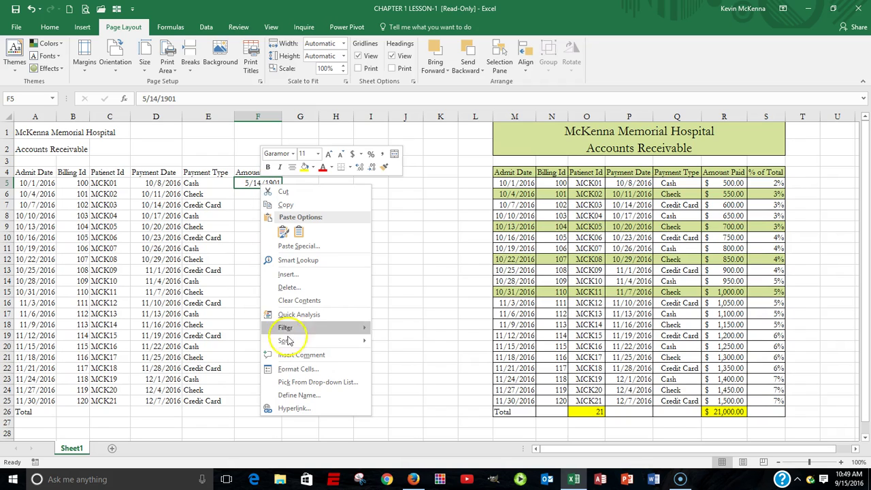
pyautogui.click(301, 373)
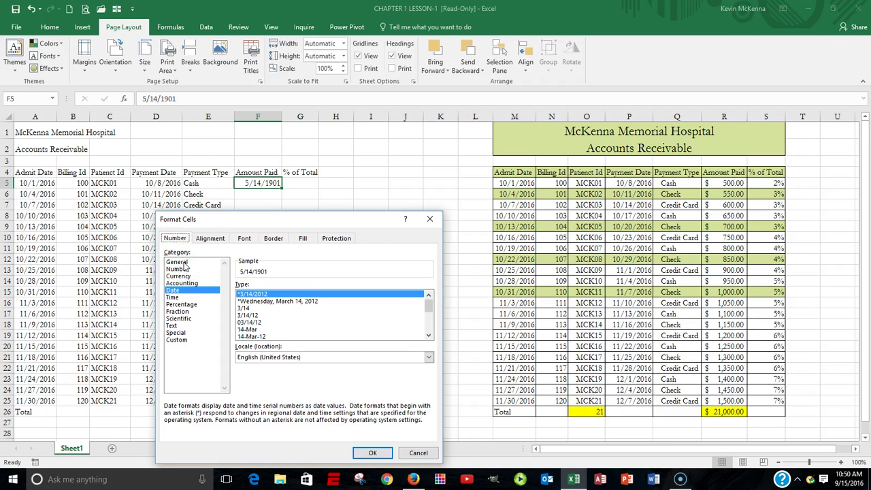
pyautogui.click(179, 263)
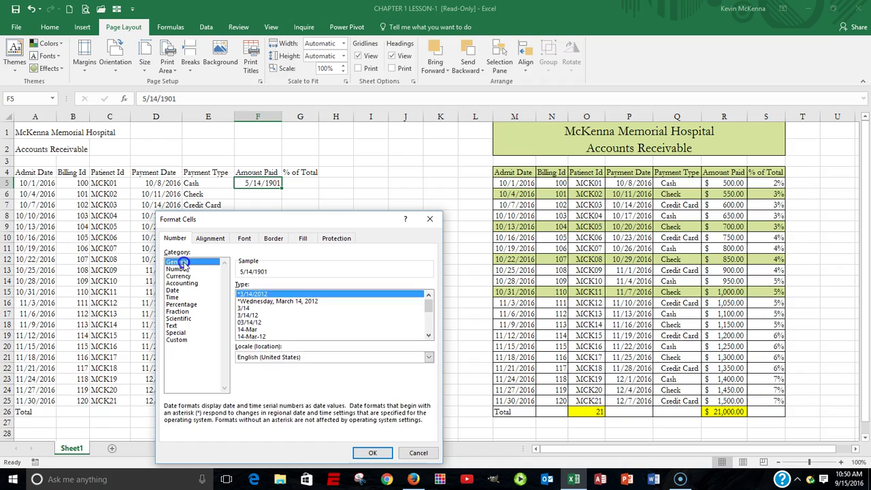
pyautogui.click(379, 453)
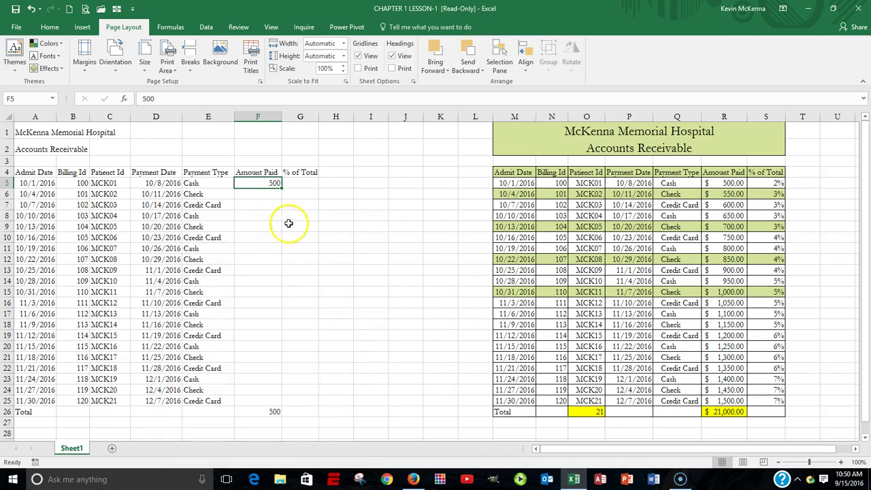
# Enter 550 in F6 and format it as General, bringing the total to 1050.
pyautogui.click(270, 197)
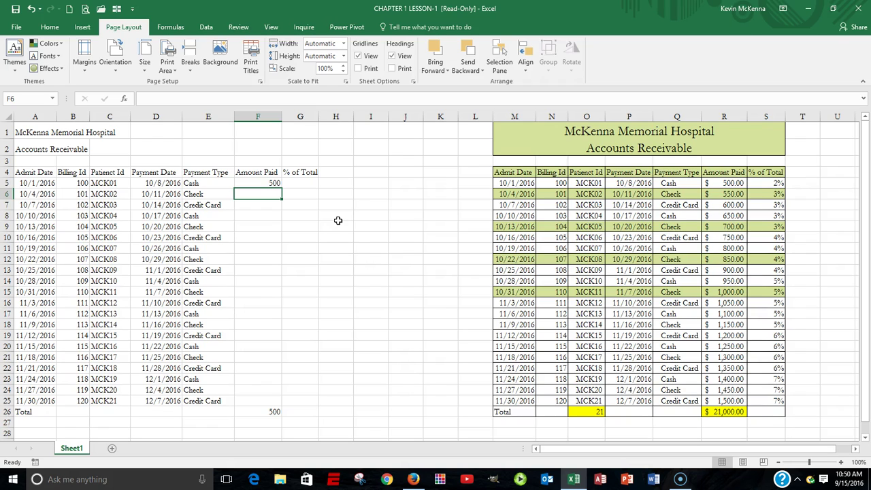
pyautogui.write('550')
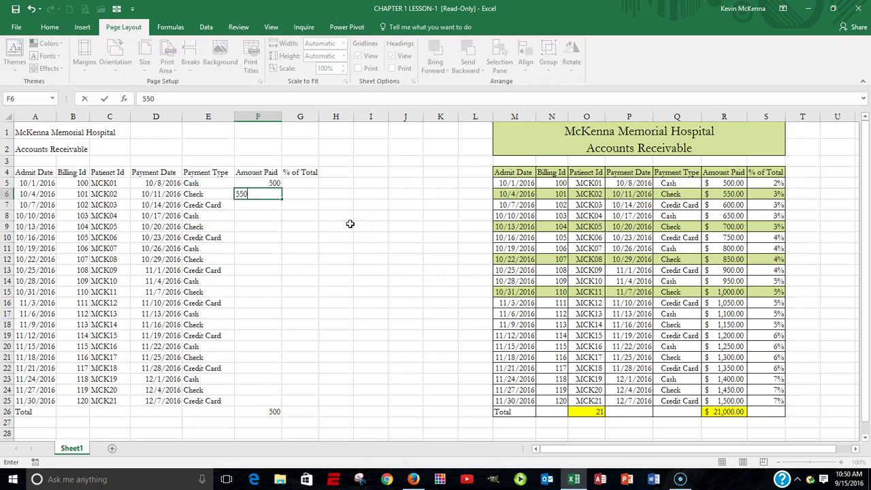
pyautogui.press('Return')
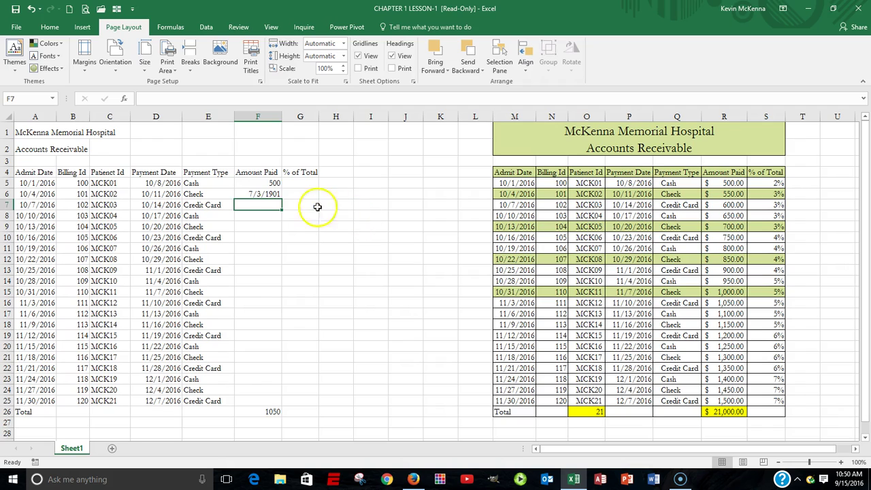
pyautogui.click(262, 193)
pyautogui.rightClick(262, 194)
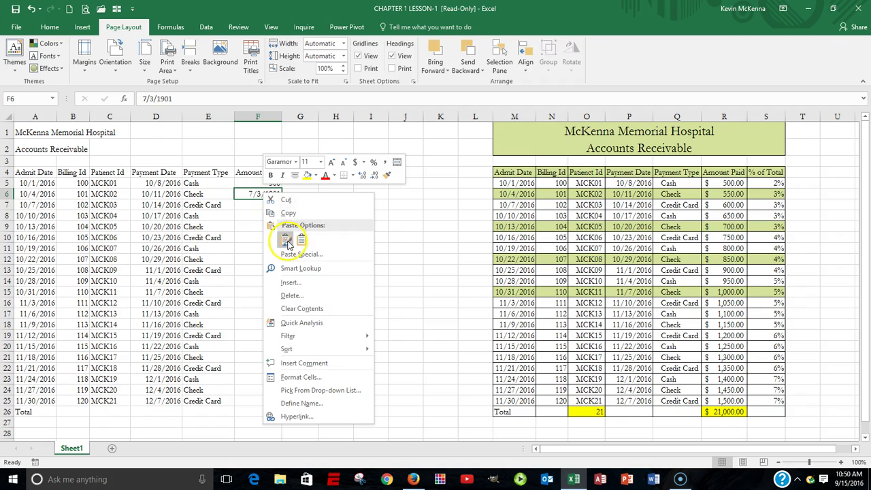
pyautogui.click(334, 376)
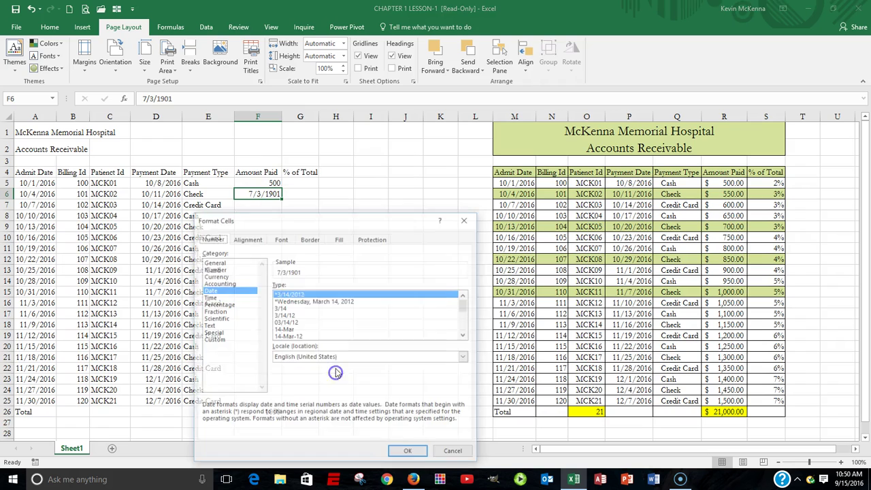
pyautogui.click(213, 262)
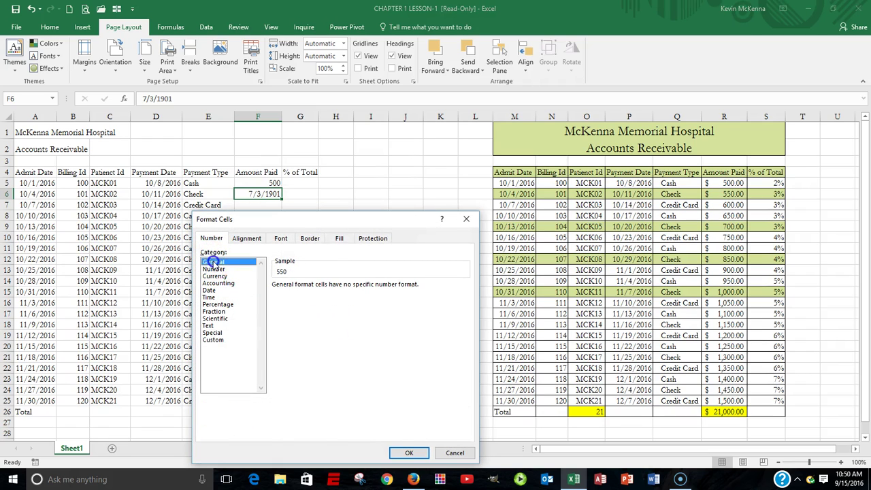
pyautogui.click(409, 452)
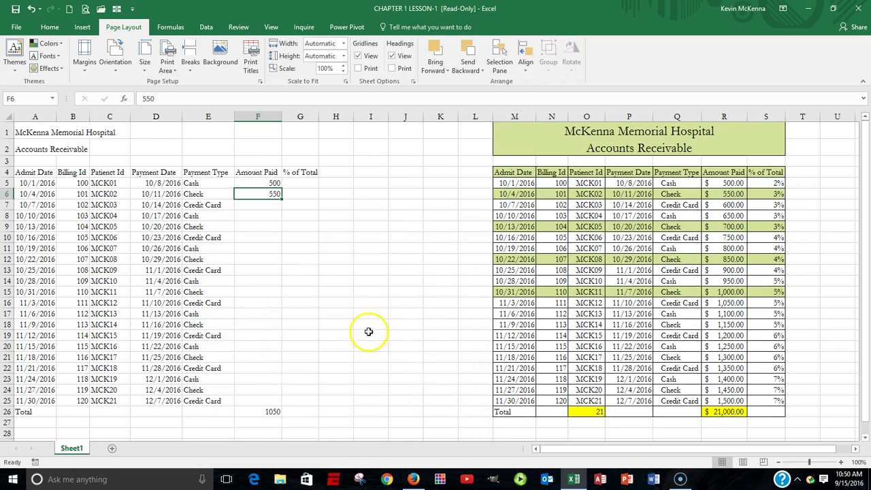
pyautogui.click(314, 231)
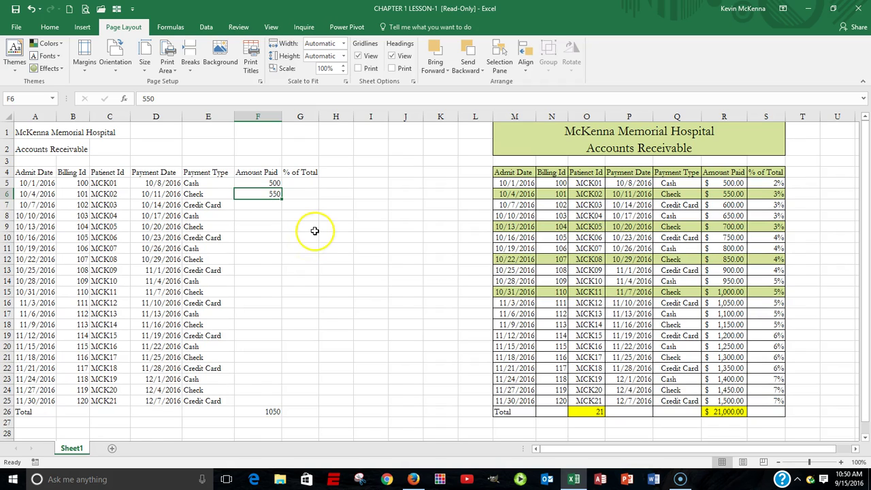
pyautogui.click(264, 184)
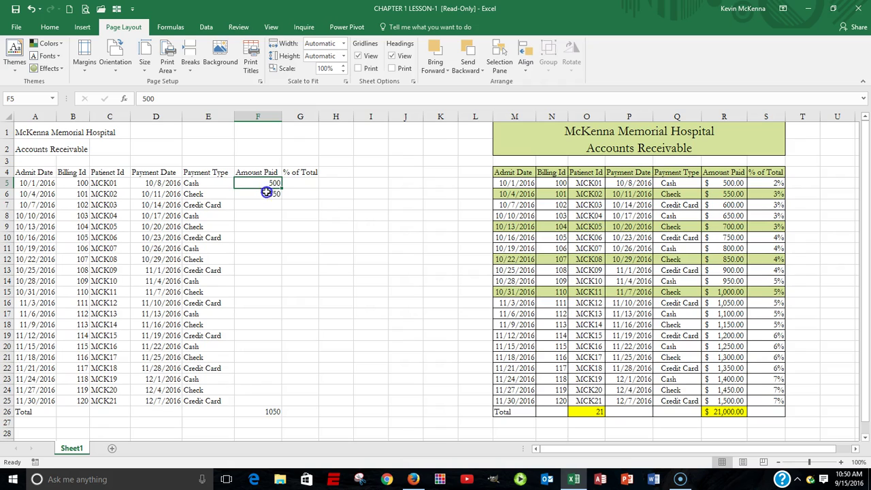
# Extend the 500, 550 series from F5:F6 down to F25, making F26 total 21000.
pyautogui.moveTo(264, 184); pyautogui.dragTo(264, 194)
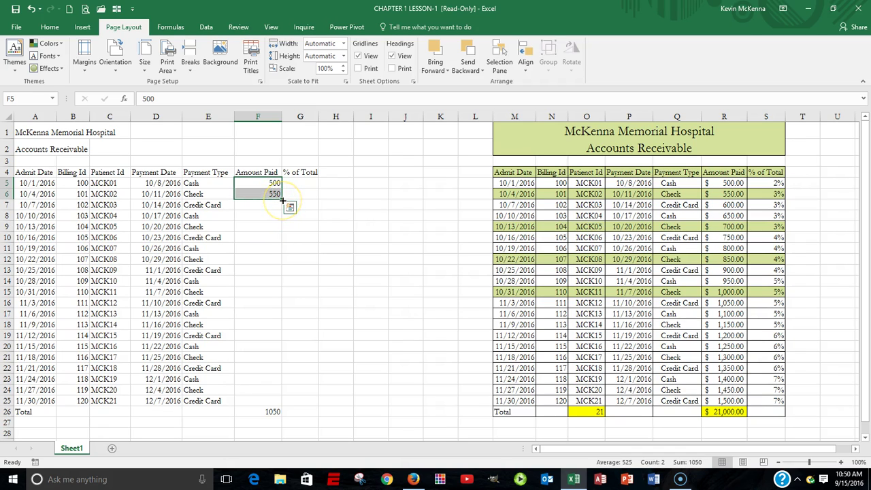
pyautogui.moveTo(283, 200); pyautogui.dragTo(269, 406)
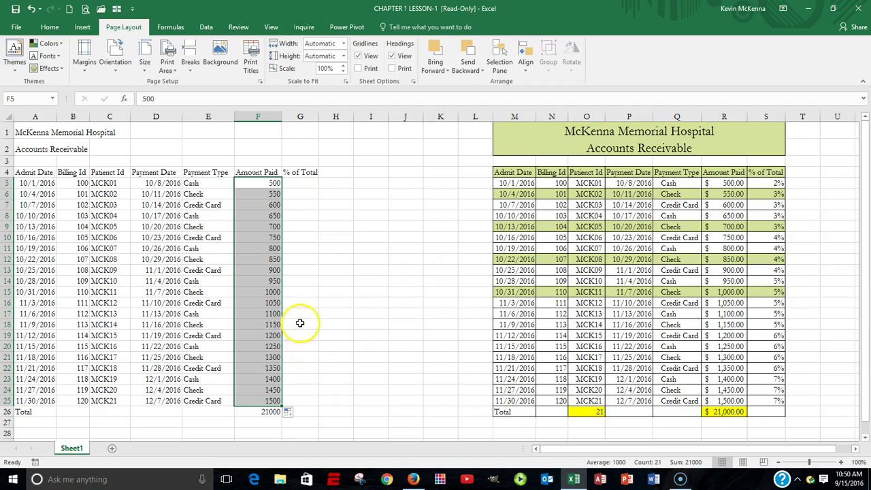
pyautogui.click(269, 412)
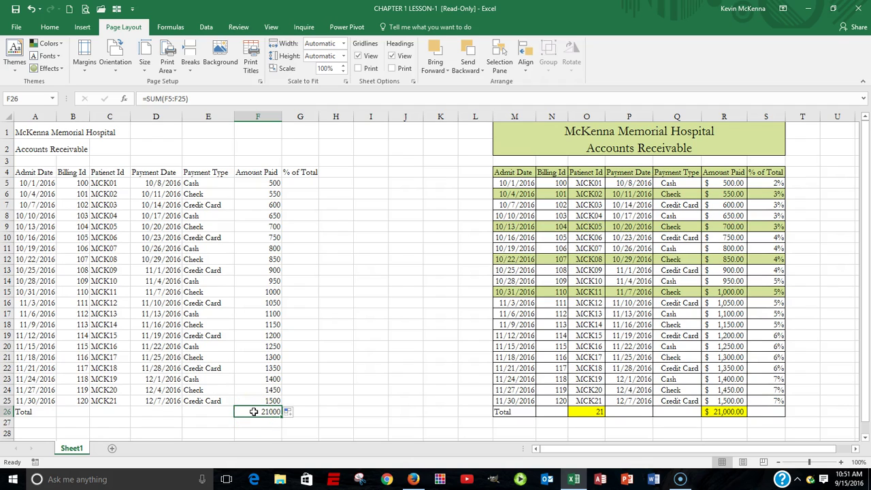
pyautogui.doubleClick(254, 411)
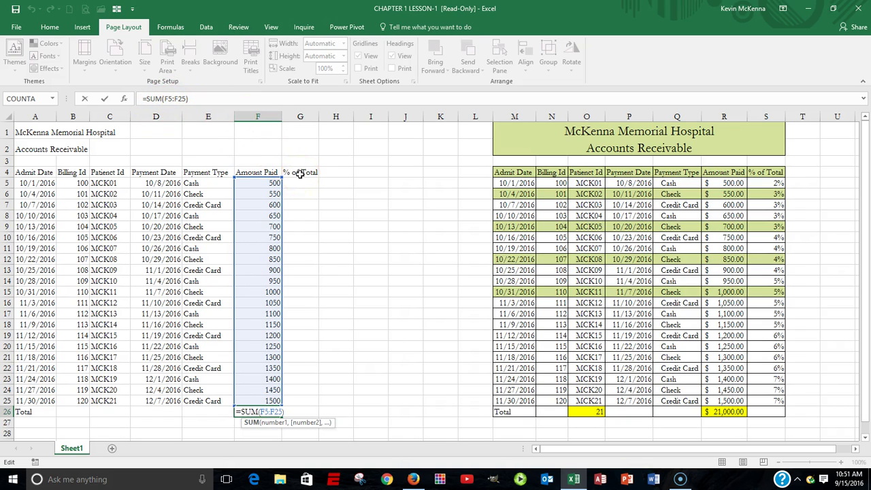
pyautogui.hotkey('ctrl', 'Return')
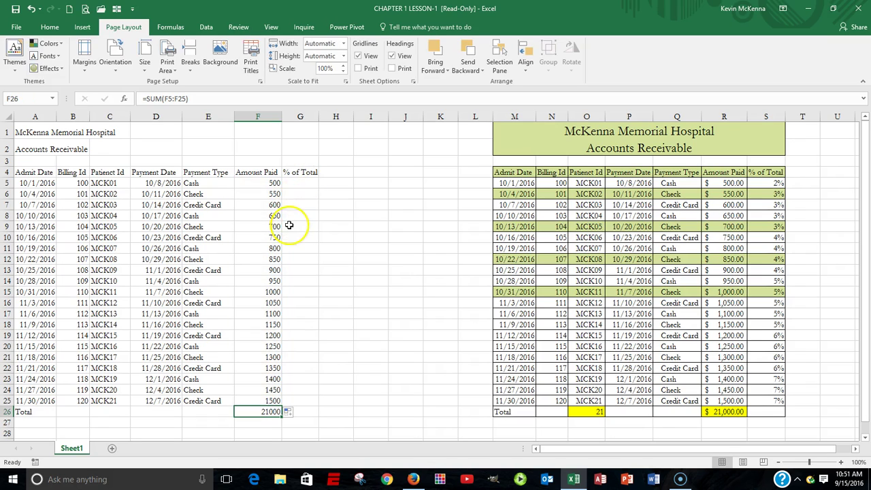
pyautogui.click(300, 183)
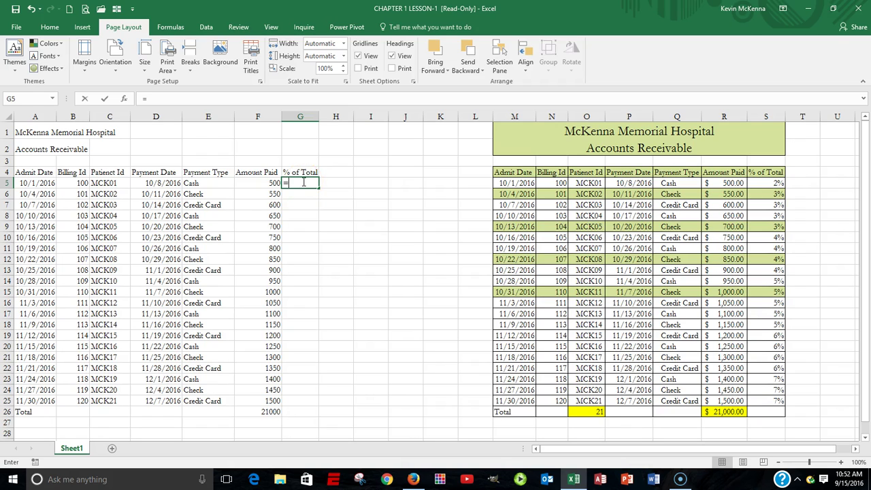
# Enter the formula =F5/$F$26 in G5, which shows 0.0238095.
pyautogui.write('=')
pyautogui.click(273, 183)
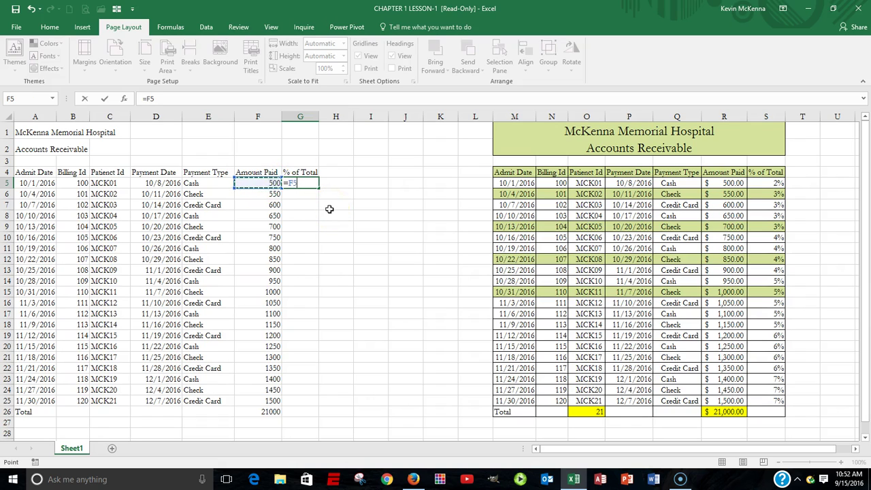
pyautogui.write('/')
pyautogui.click(269, 411)
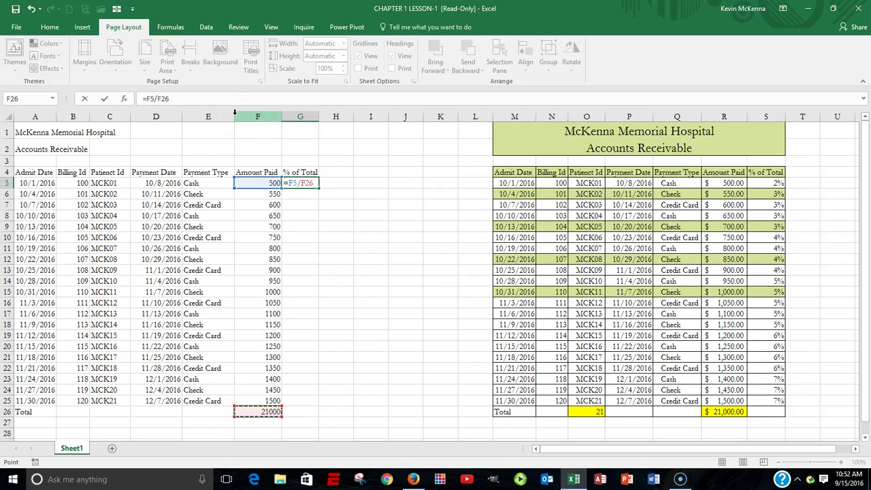
pyautogui.click(171, 98)
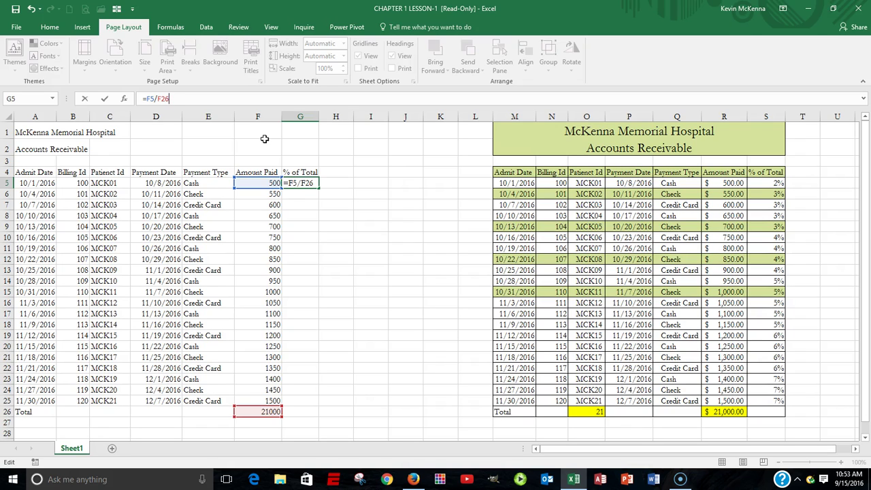
pyautogui.press('F4')
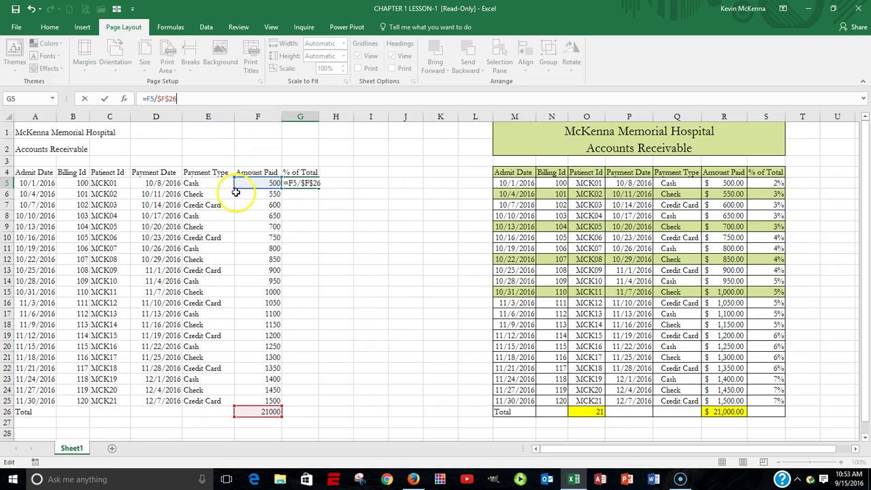
pyautogui.click(164, 98)
pyautogui.click(302, 183)
pyautogui.click(331, 188)
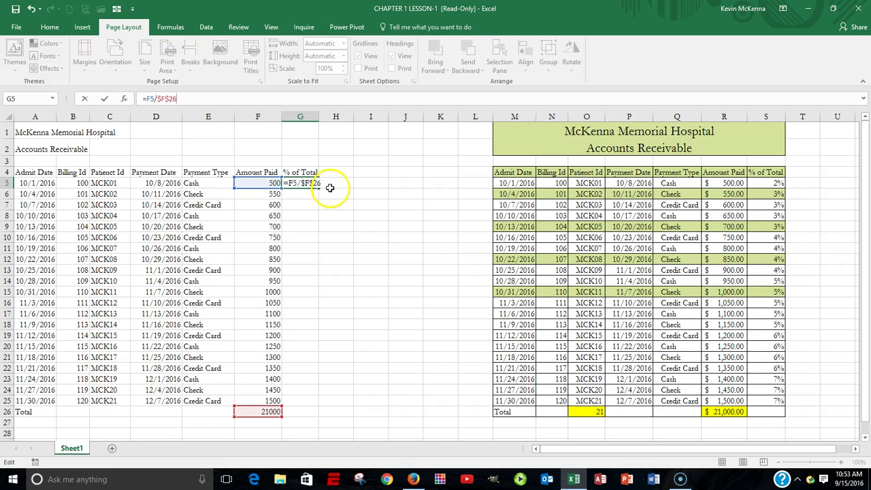
pyautogui.click(105, 100)
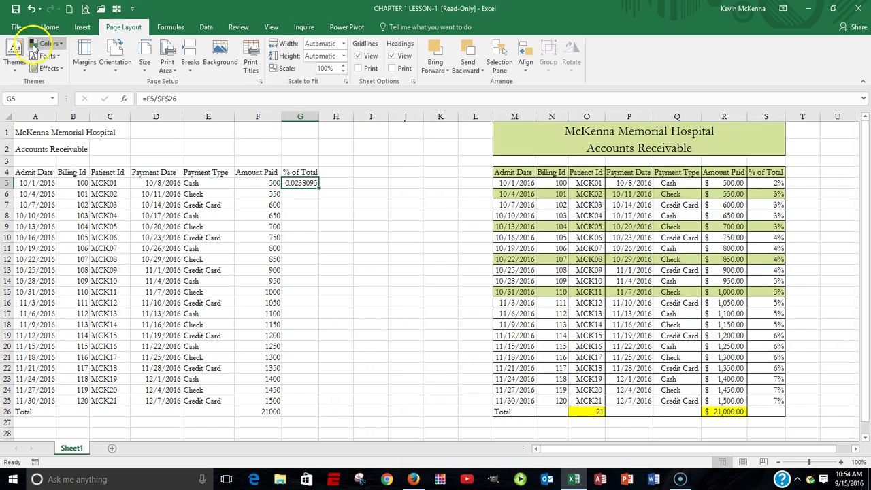
# Format G5 as a percentage with one decimal (2.4%) and confirm its =F5/$F$26 formula.
pyautogui.click(50, 28)
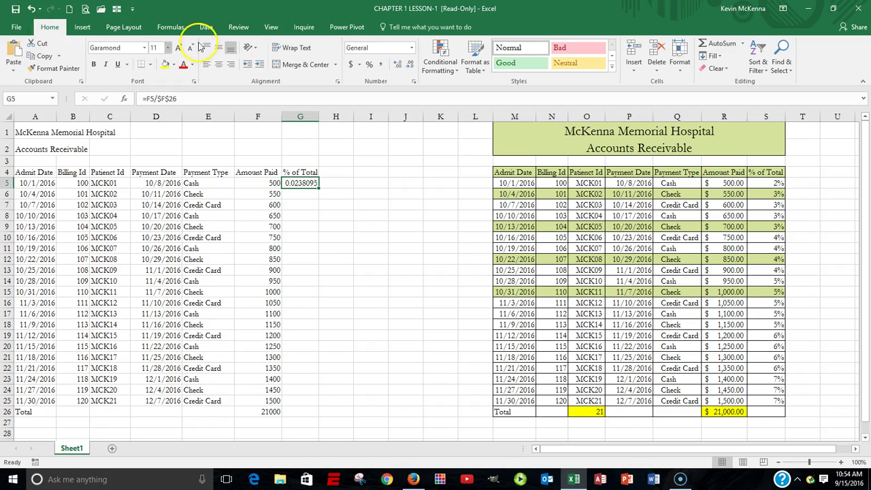
pyautogui.click(370, 65)
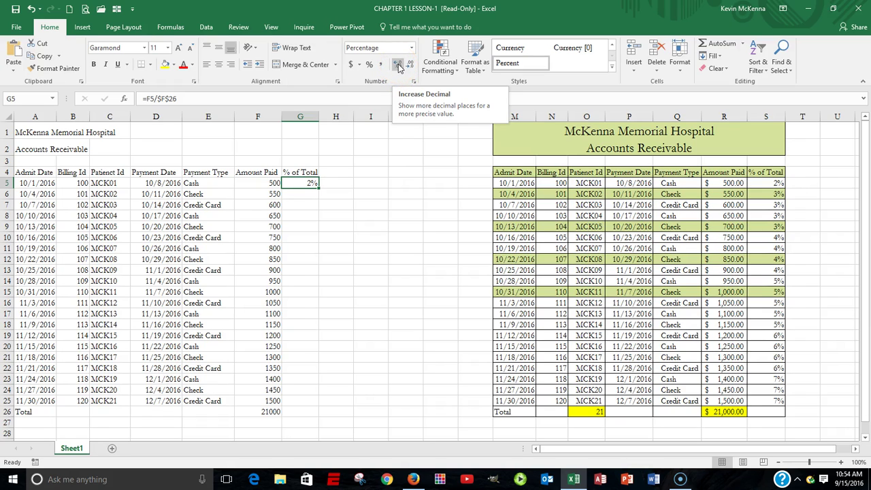
pyautogui.click(398, 66)
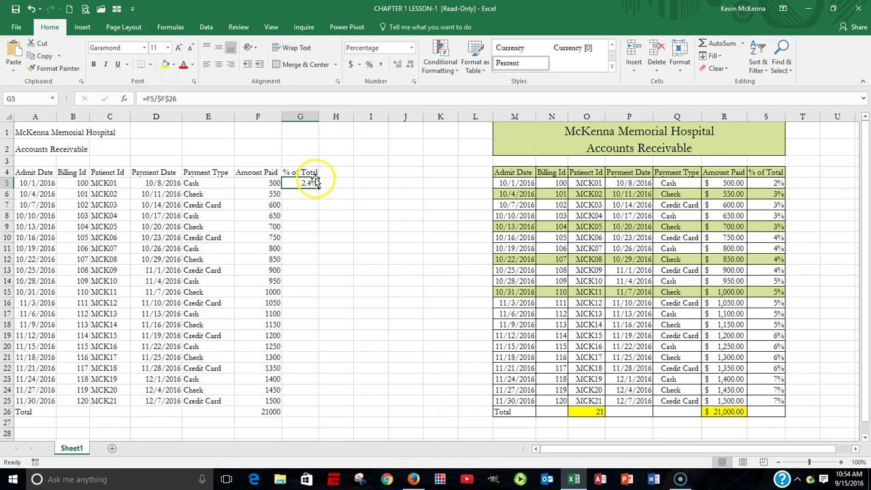
pyautogui.click(305, 184)
pyautogui.doubleClick(304, 184)
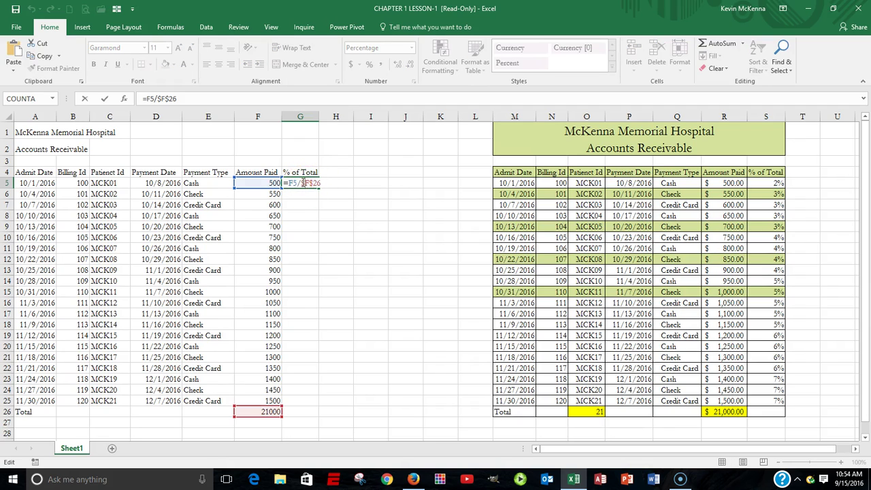
pyautogui.press('Escape')
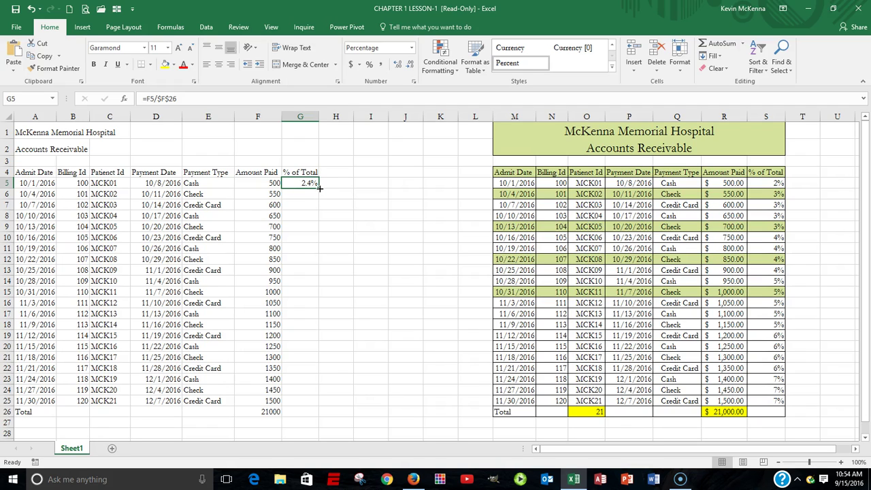
# Copy G5's percentage formula down to G25 and verify G25 reads =F25/$F$26 (7.1%).
pyautogui.moveTo(319, 188); pyautogui.dragTo(285, 404)
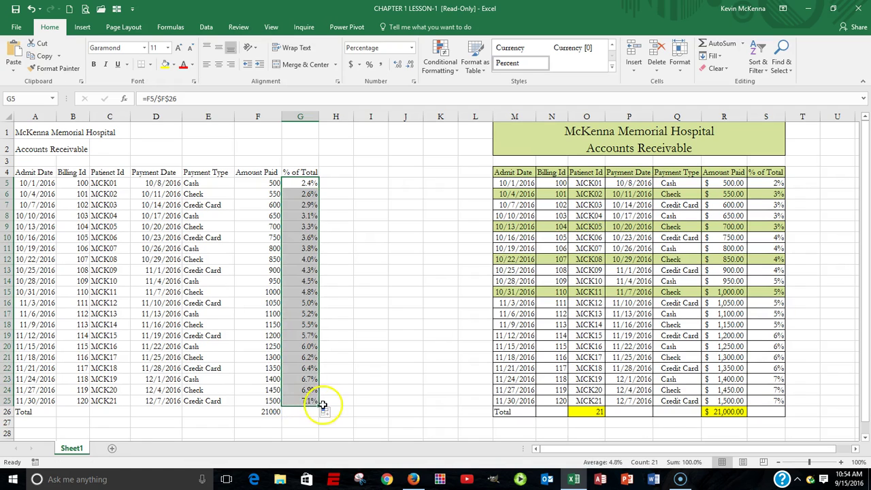
pyautogui.click(308, 402)
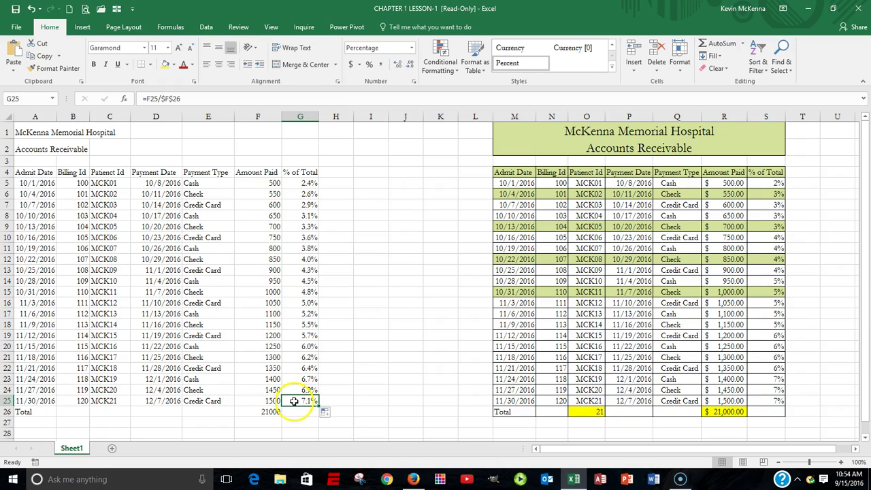
pyautogui.click(300, 401)
pyautogui.doubleClick(300, 401)
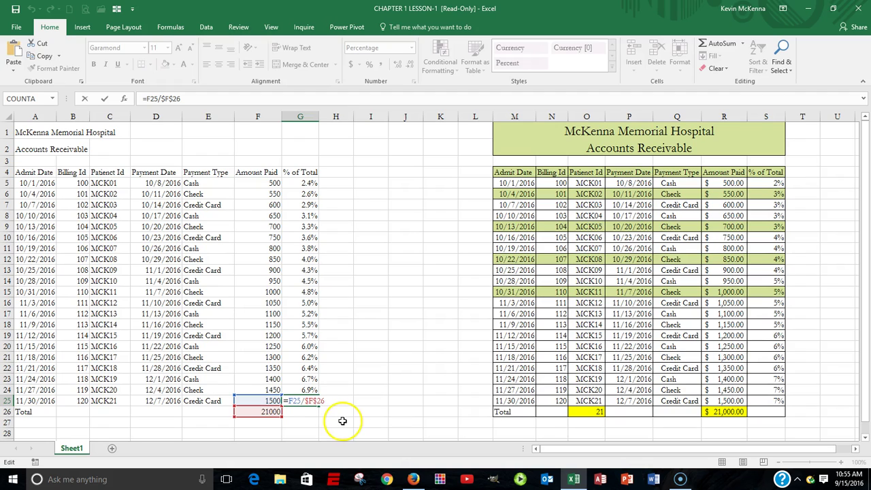
pyautogui.hotkey('ctrl', 'Return')
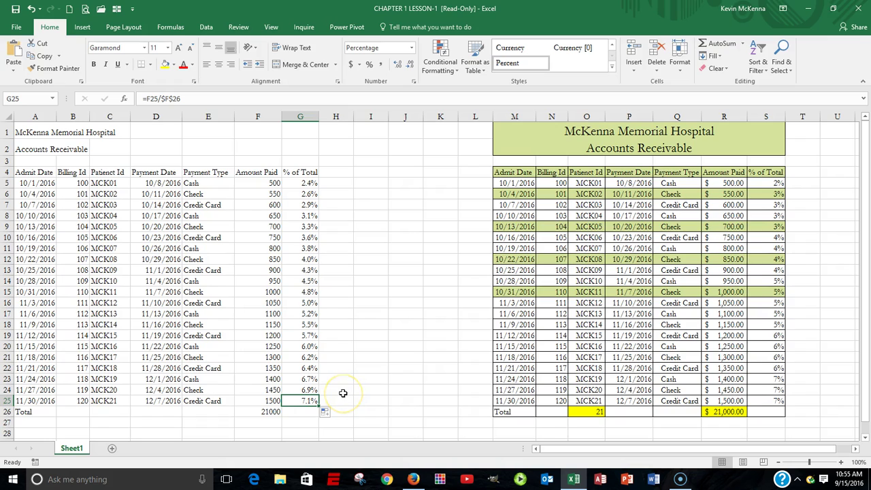
pyautogui.press('alt')
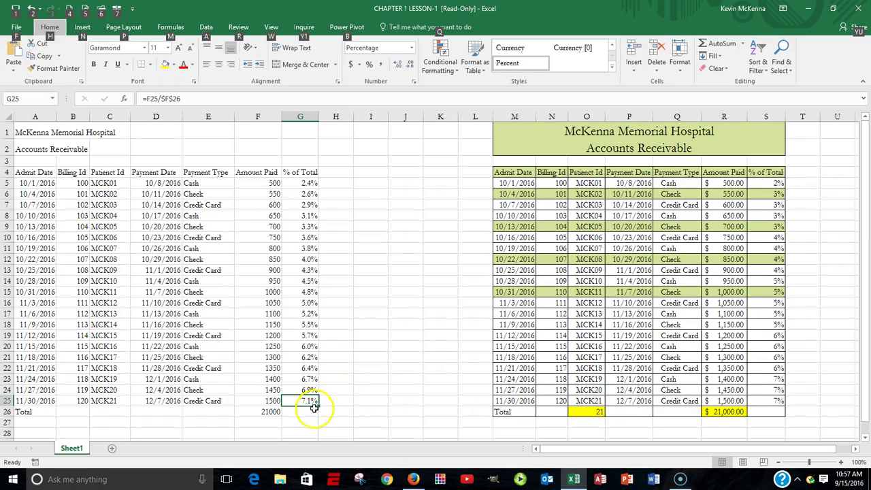
pyautogui.click(308, 400)
pyautogui.doubleClick(307, 400)
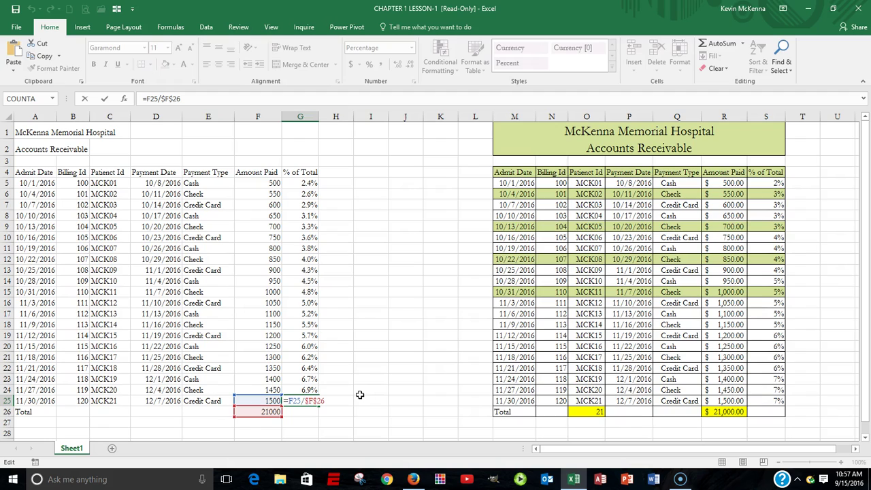
pyautogui.hotkey('ctrl', 'Return')
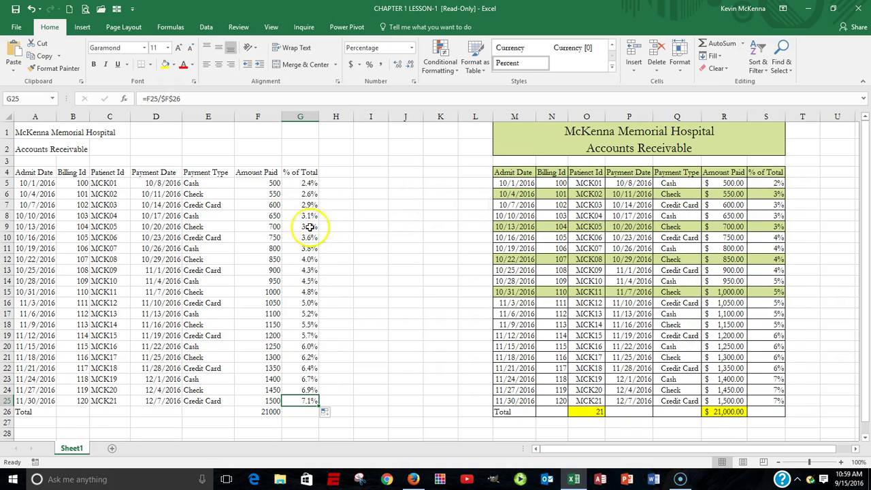
# Apply Increase Indent to the Patient Id values in C5:C25.
pyautogui.click(102, 183)
pyautogui.moveTo(102, 183); pyautogui.dragTo(101, 401)
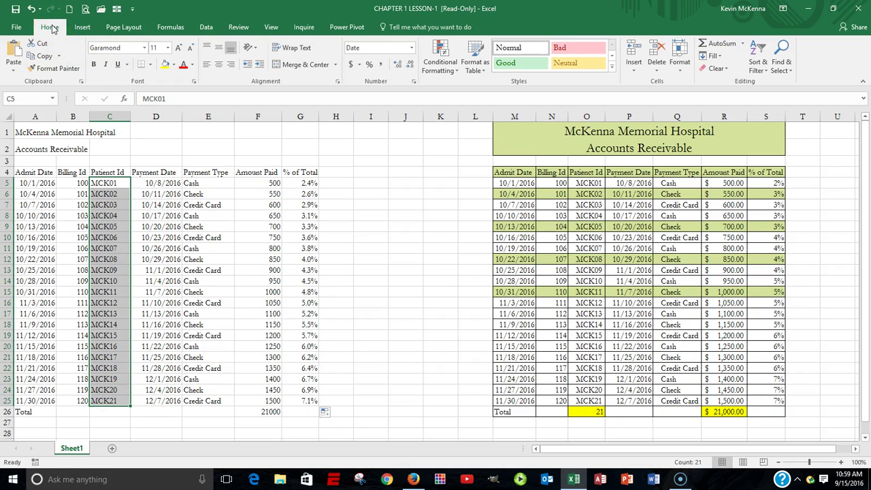
pyautogui.click(198, 73)
pyautogui.click(246, 68)
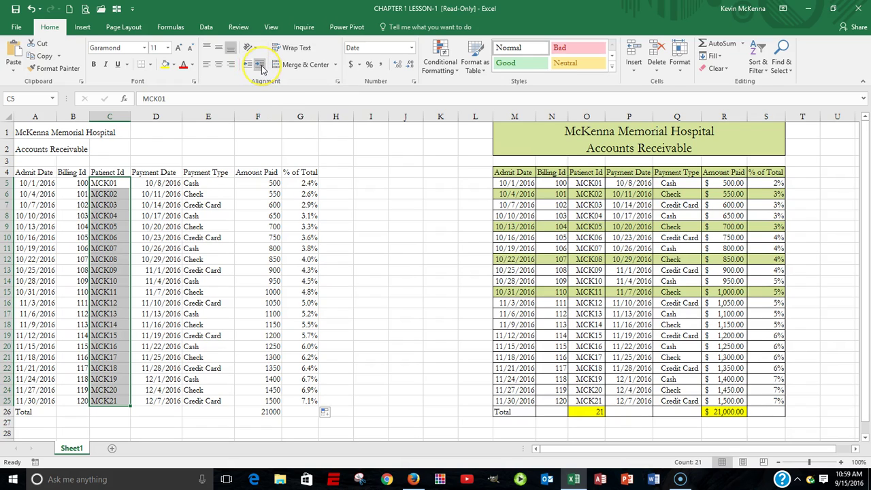
pyautogui.click(261, 68)
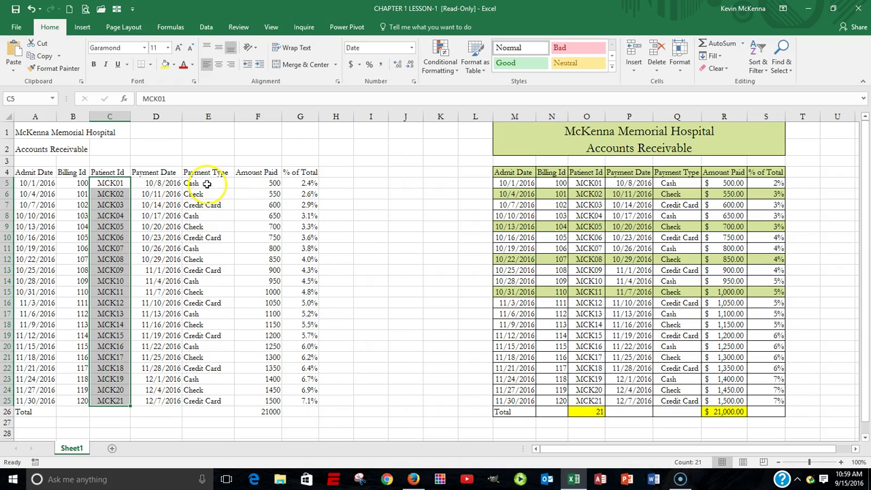
# Give the Payment Type entries in E5:E25 a single level of indent.
pyautogui.moveTo(204, 183); pyautogui.dragTo(203, 399)
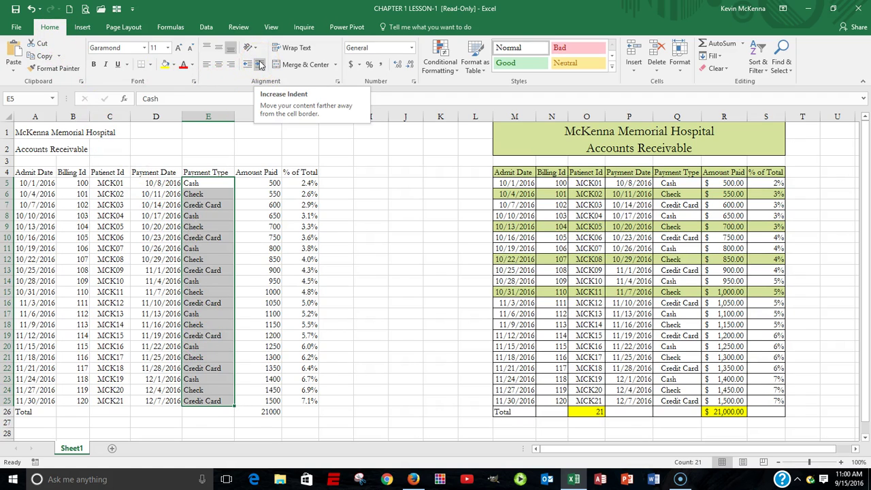
pyautogui.click(260, 64)
pyautogui.click(259, 64)
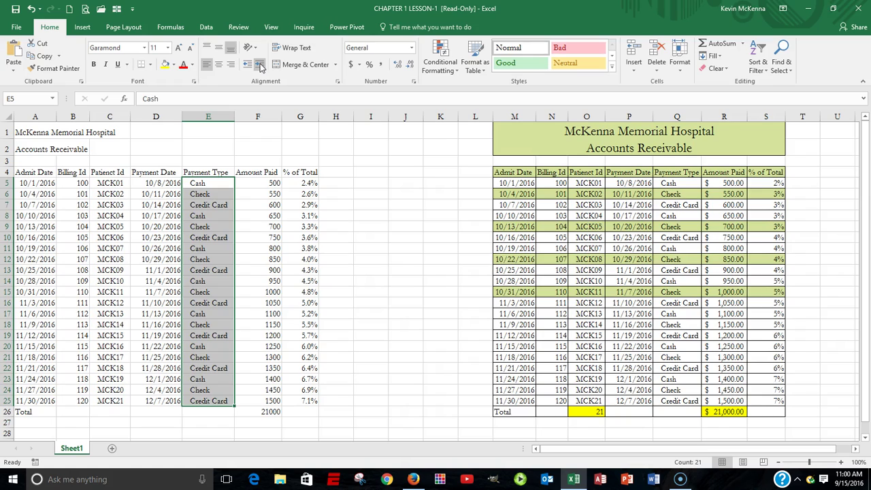
pyautogui.click(260, 64)
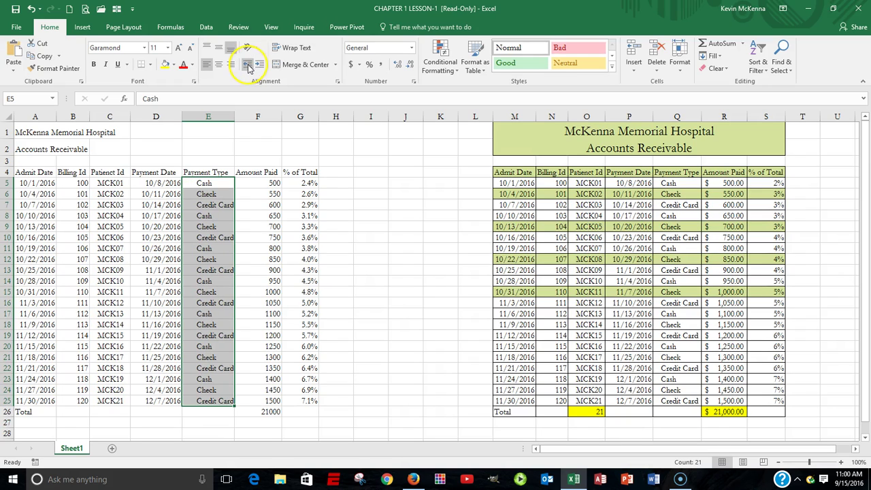
pyautogui.click(247, 64)
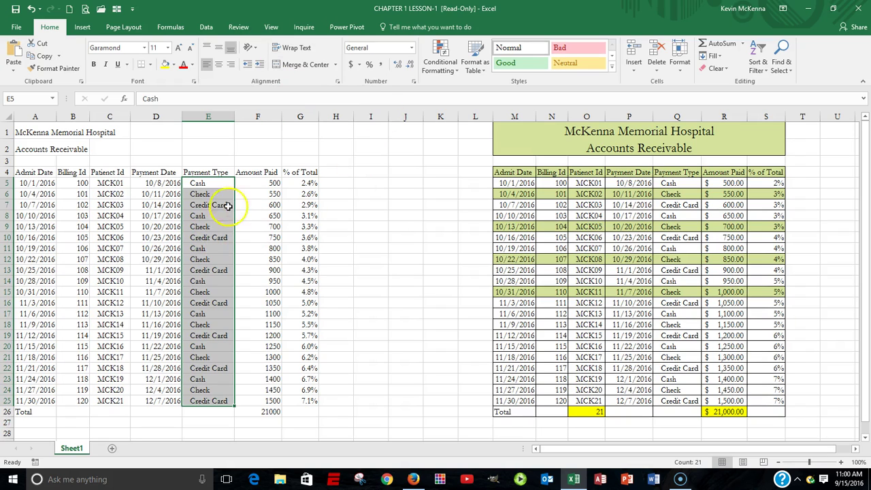
# Apply Accounting format to F5:F26, showing $ 500.00 through the $ 21,000.00 total.
pyautogui.click(268, 185)
pyautogui.moveTo(268, 185); pyautogui.dragTo(277, 411)
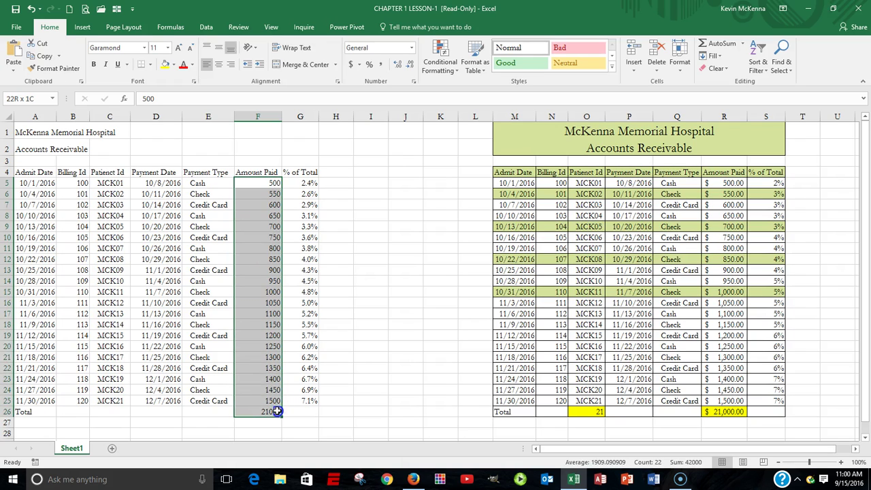
pyautogui.moveTo(277, 411); pyautogui.dragTo(277, 411)
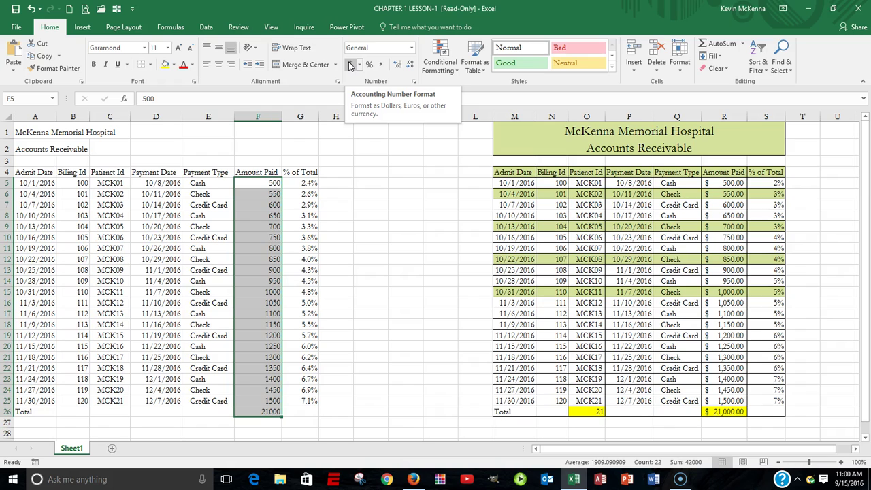
pyautogui.click(351, 64)
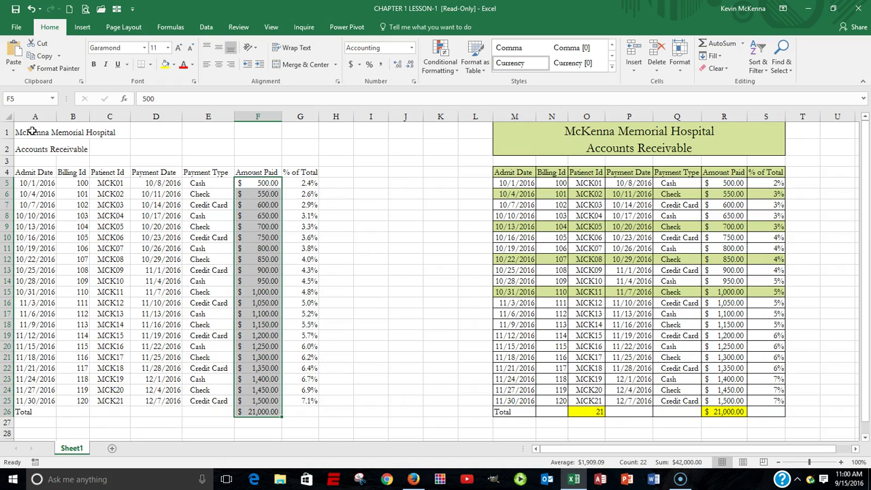
# Center the two title rows and merge each across columns A to G.
pyautogui.moveTo(32, 132); pyautogui.dragTo(283, 142)
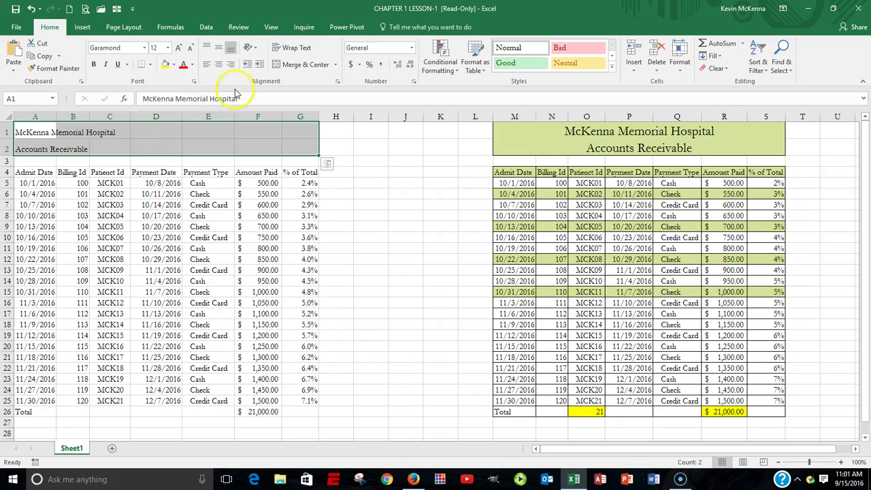
pyautogui.click(217, 65)
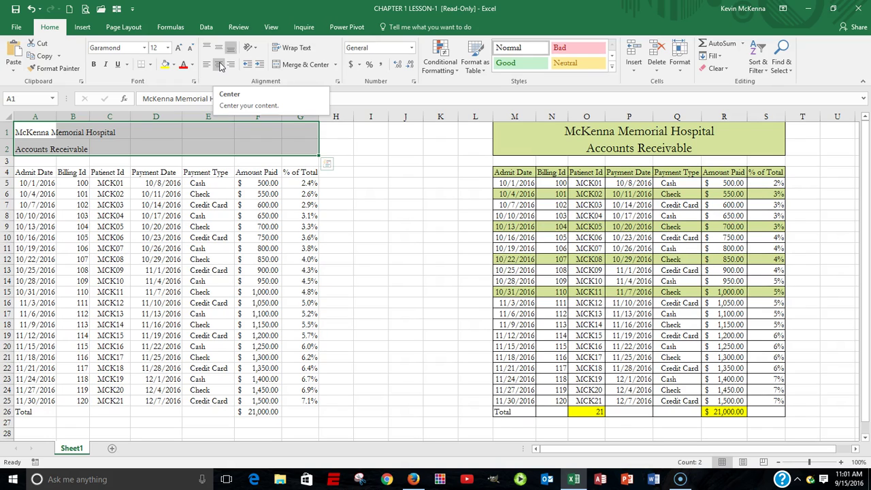
pyautogui.click(220, 65)
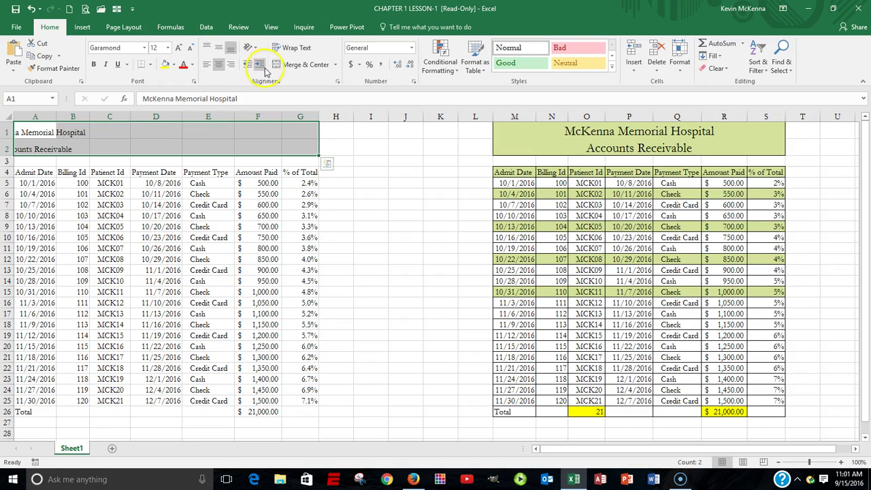
pyautogui.click(290, 66)
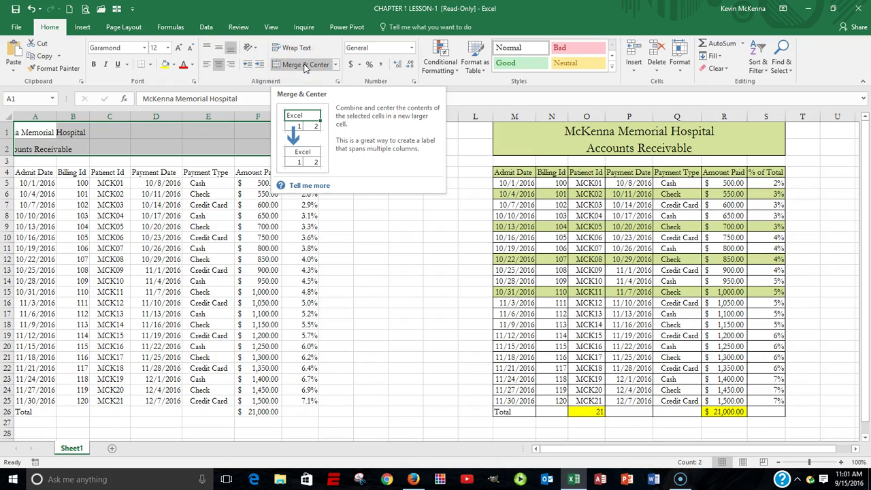
pyautogui.click(338, 66)
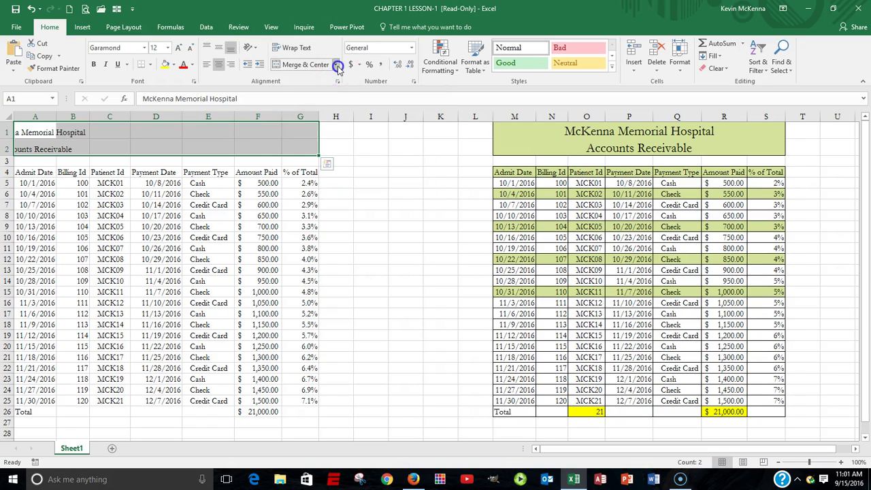
pyautogui.click(329, 92)
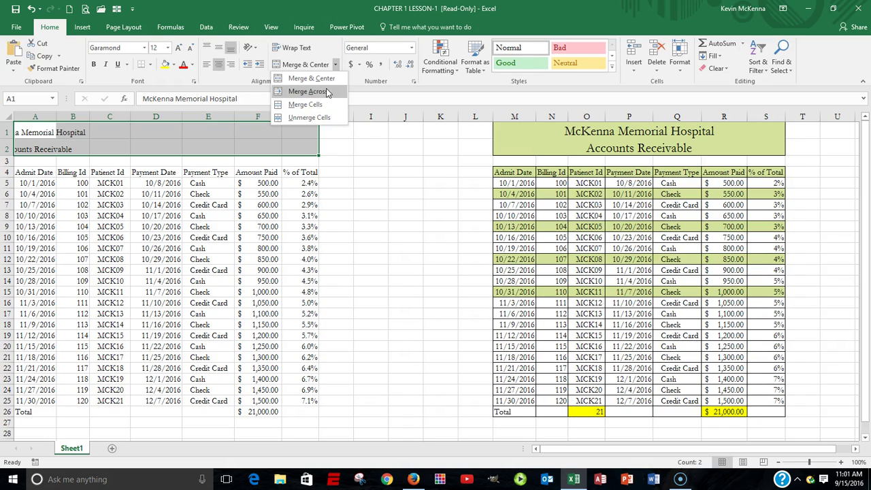
pyautogui.click(327, 93)
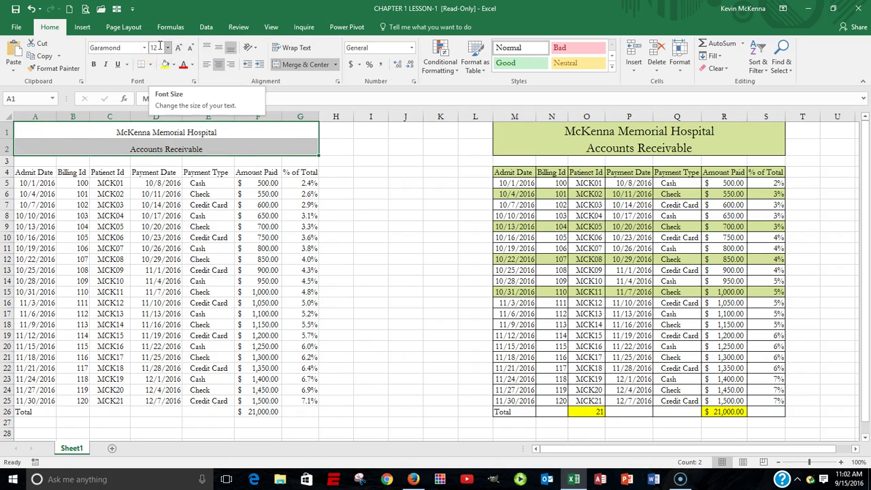
# Set the titles to 18 pt, then select the row-4 column headers.
pyautogui.click(160, 46)
pyautogui.write('18')
pyautogui.press('Return')
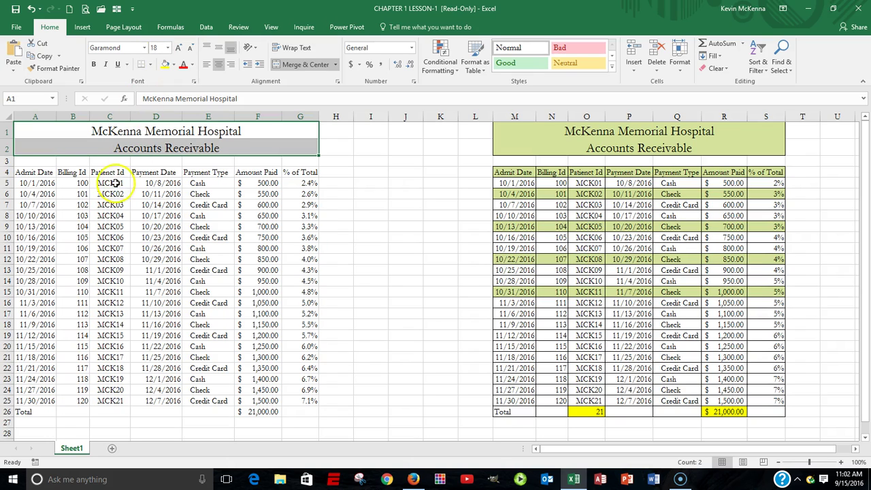
pyautogui.click(33, 172)
pyautogui.moveTo(60, 173); pyautogui.dragTo(288, 175)
# Bold and center the row-4 headers, then AutoFit every column on the sheet.
pyautogui.click(95, 64)
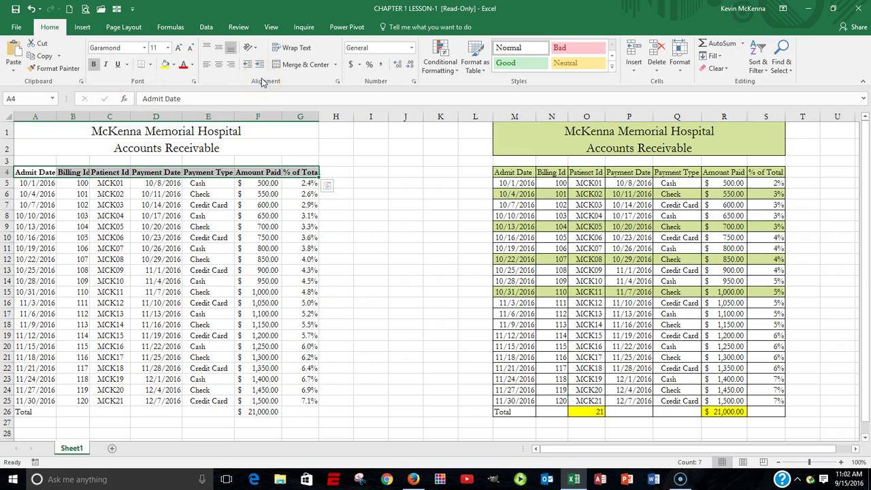
pyautogui.click(218, 66)
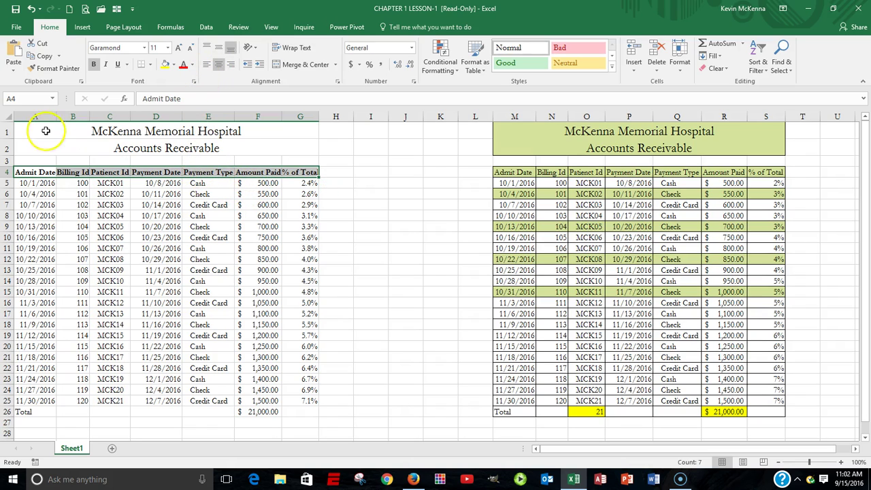
pyautogui.click(7, 115)
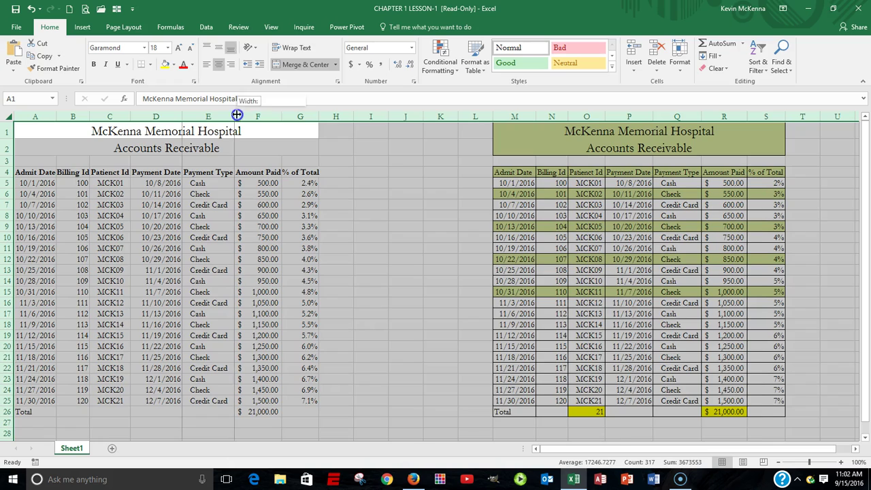
pyautogui.doubleClick(237, 114)
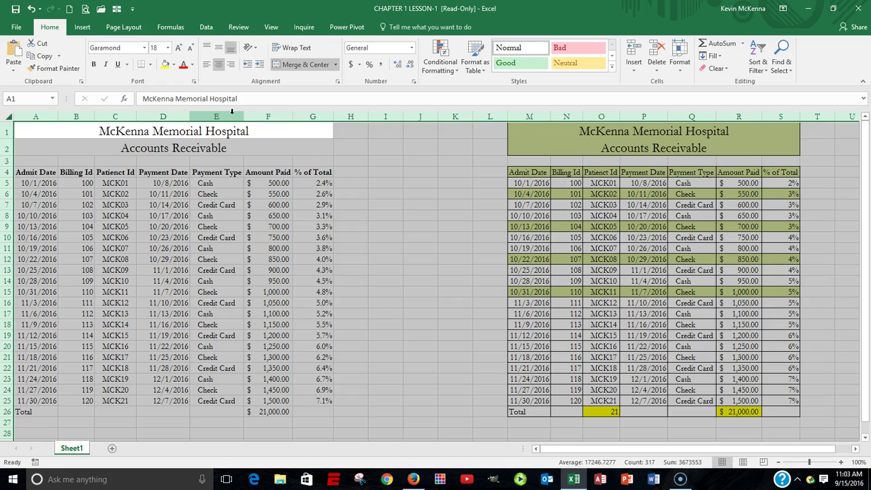
# Fill title rows A1:G2 and header row A4:G4 with Green, Accent 1, Lighter 60%.
pyautogui.click(50, 136)
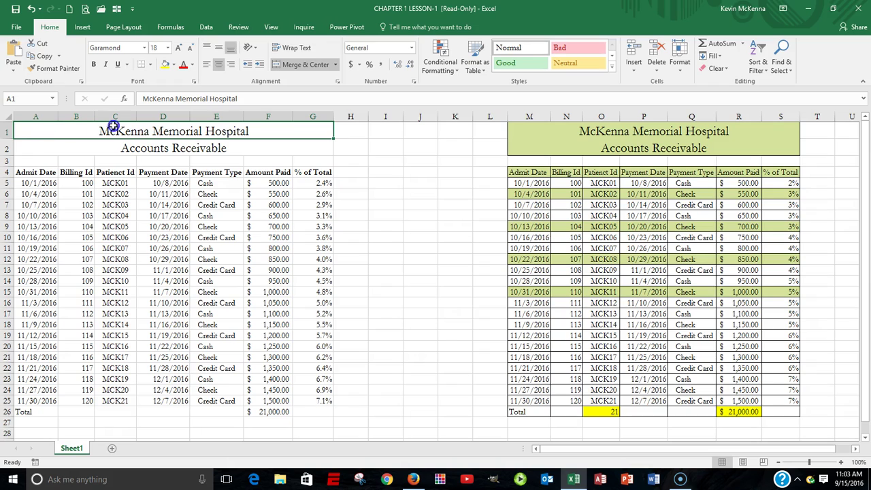
pyautogui.moveTo(203, 134); pyautogui.dragTo(223, 140)
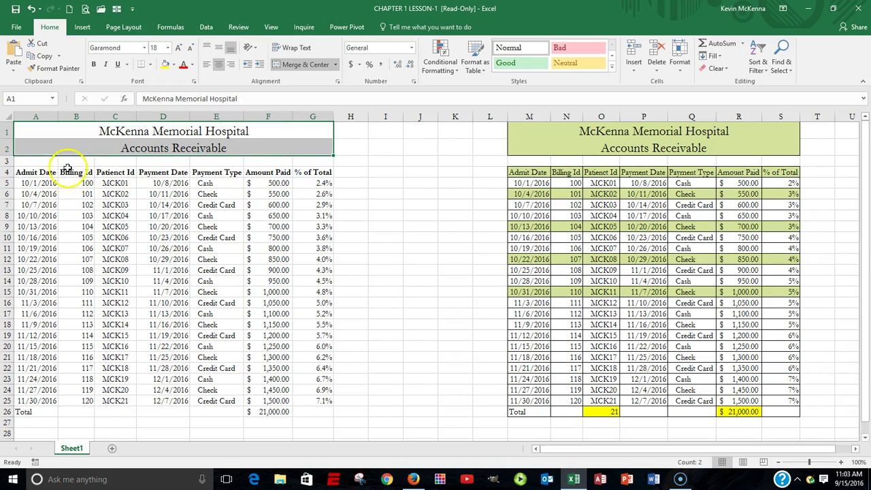
pyautogui.keyDown('ctrl'); pyautogui.click(24, 173); pyautogui.keyUp('ctrl')
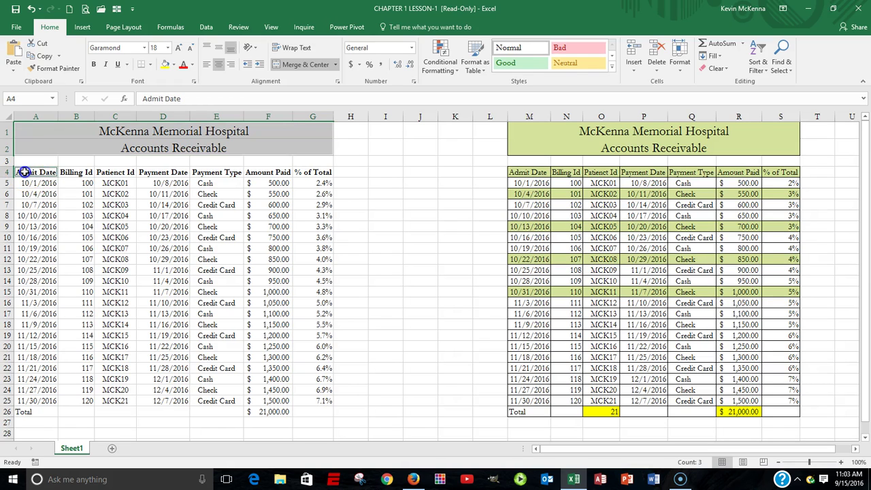
pyautogui.moveTo(24, 172); pyautogui.dragTo(310, 173)
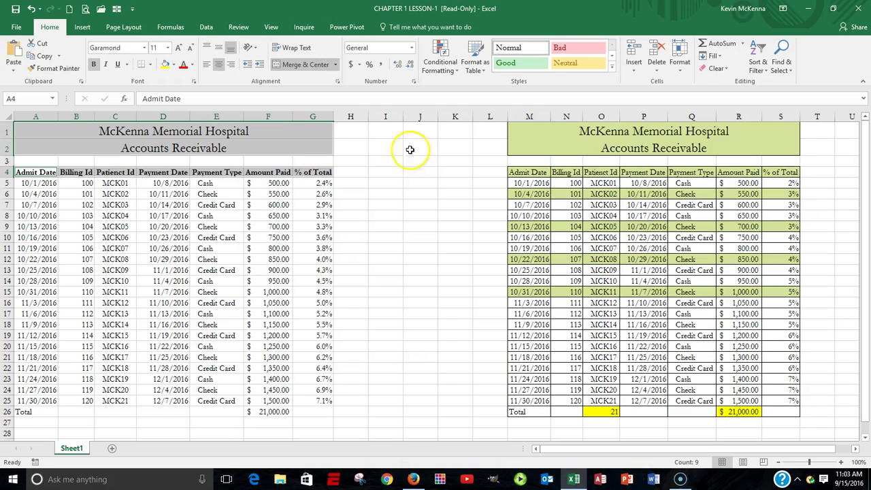
pyautogui.click(174, 65)
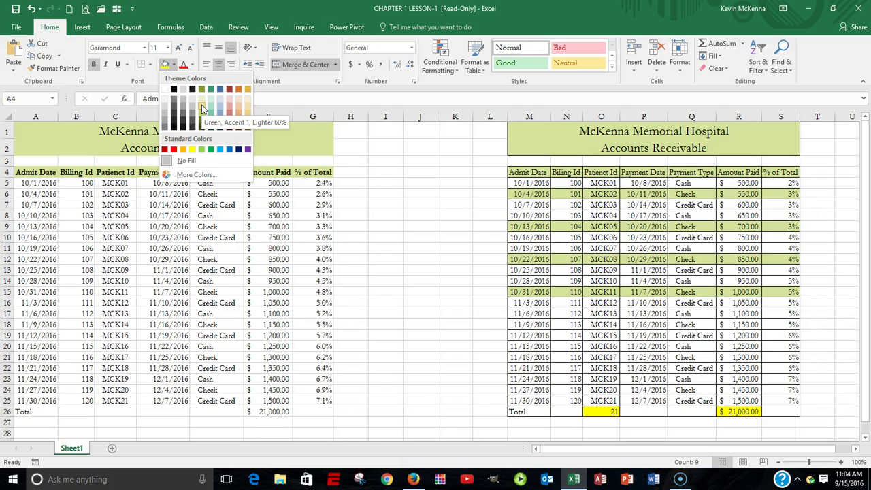
pyautogui.click(201, 105)
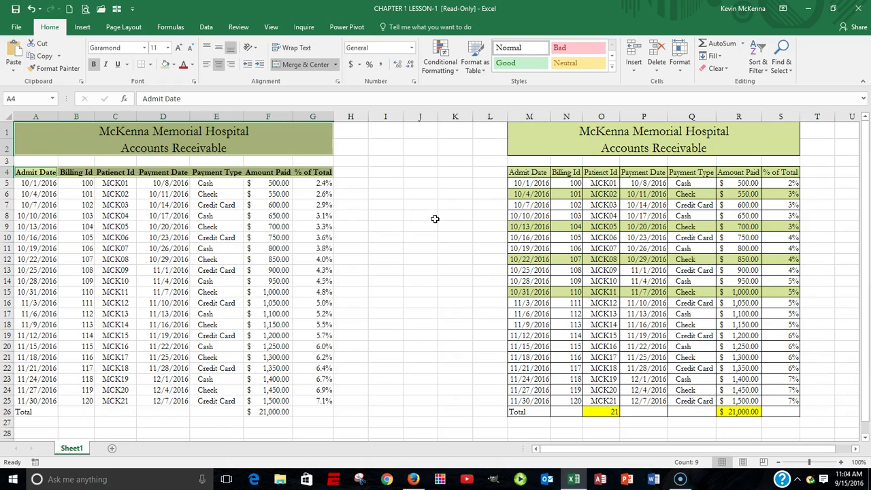
pyautogui.click(455, 183)
# Shade rows 7, 9, 12 and 15 across A–G with Green, Accent 1, Lighter 60% fill.
pyautogui.moveTo(21, 205); pyautogui.dragTo(293, 205)
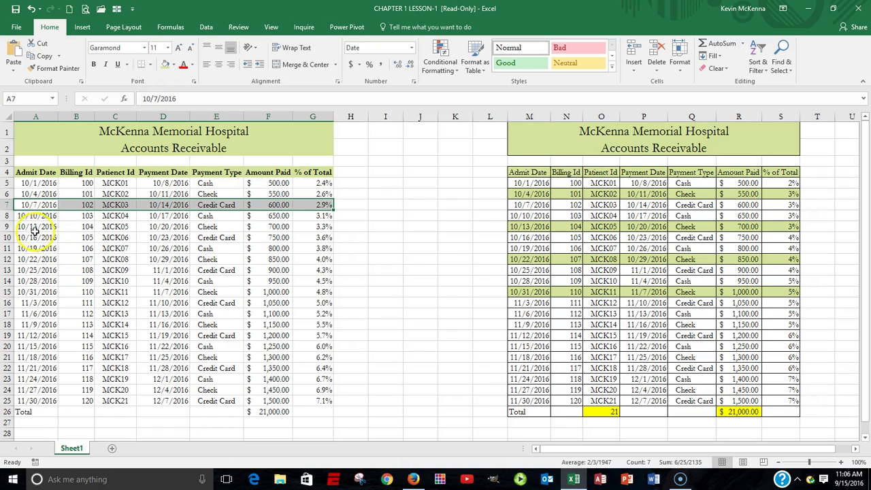
pyautogui.keyDown('ctrl'); pyautogui.click(28, 227); pyautogui.keyUp('ctrl')
pyautogui.moveTo(73, 232); pyautogui.dragTo(311, 226)
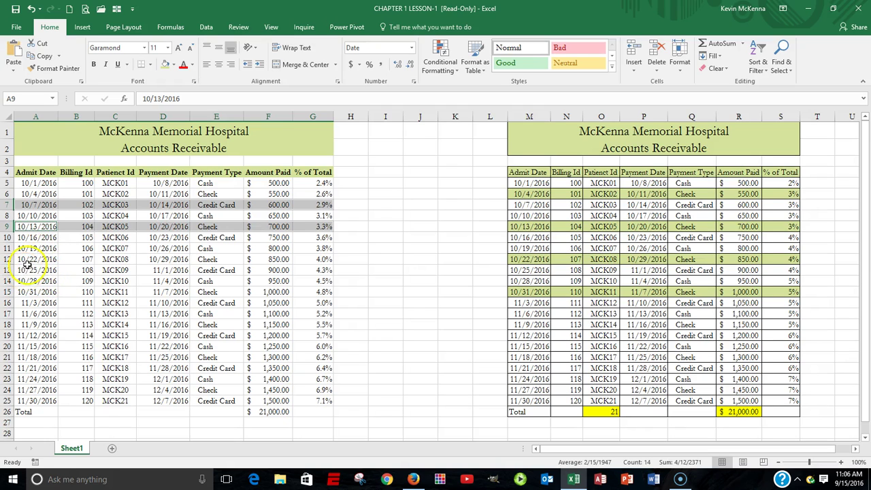
pyautogui.moveTo(21, 259); pyautogui.dragTo(303, 262)
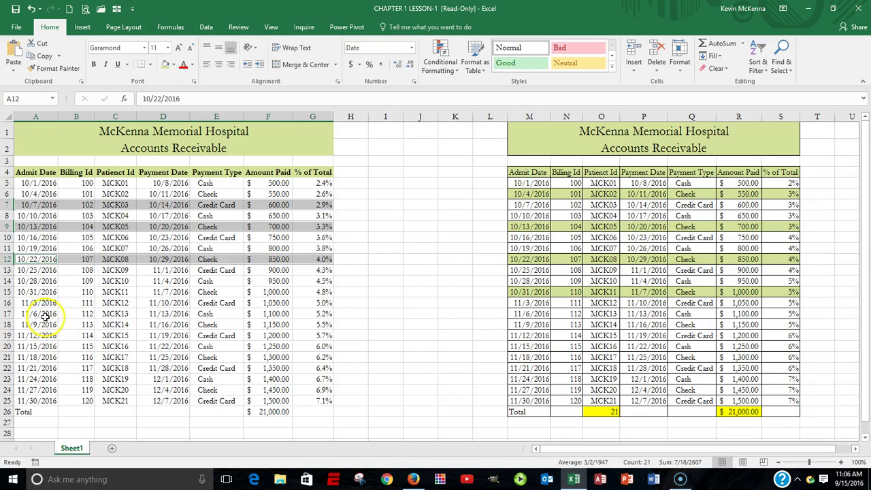
pyautogui.keyDown('ctrl'); pyautogui.click(26, 292); pyautogui.keyUp('ctrl')
pyautogui.moveTo(26, 292); pyautogui.dragTo(317, 292)
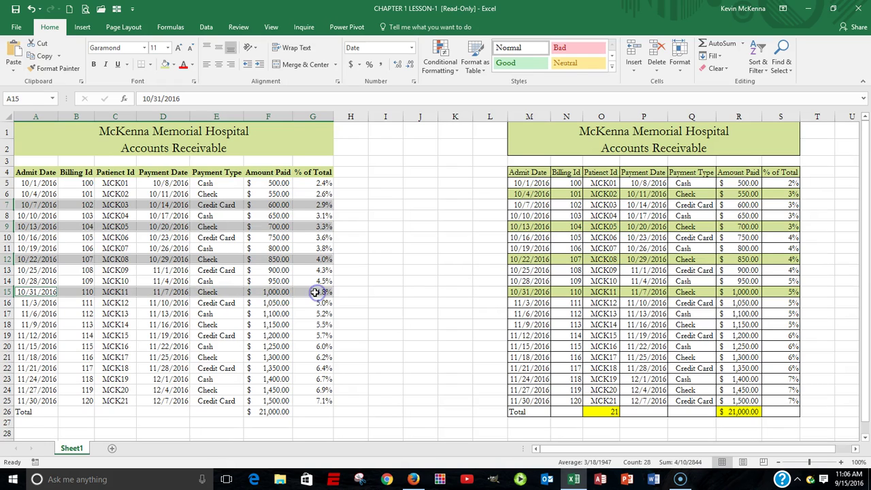
pyautogui.click(174, 64)
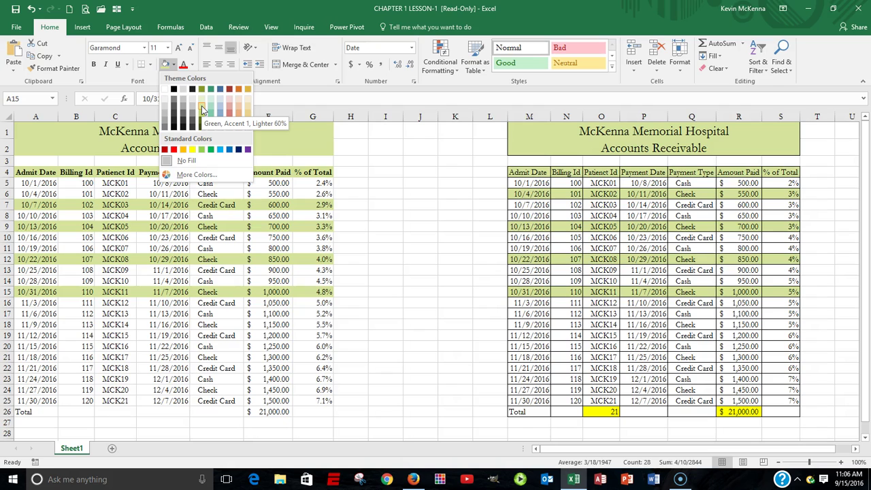
pyautogui.click(202, 106)
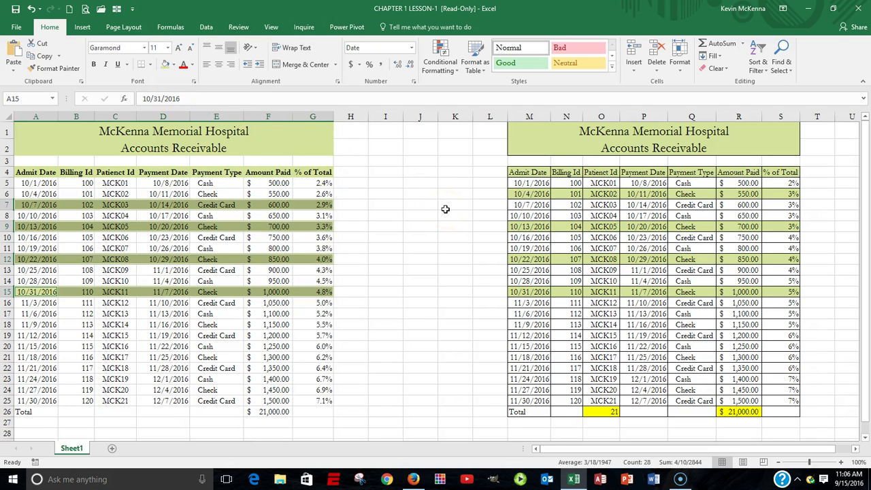
pyautogui.click(174, 65)
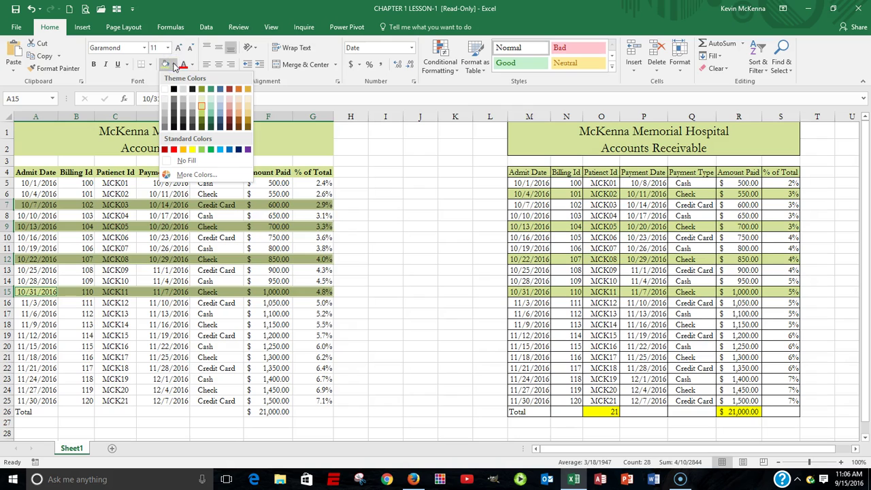
pyautogui.click(202, 105)
pyautogui.click(376, 234)
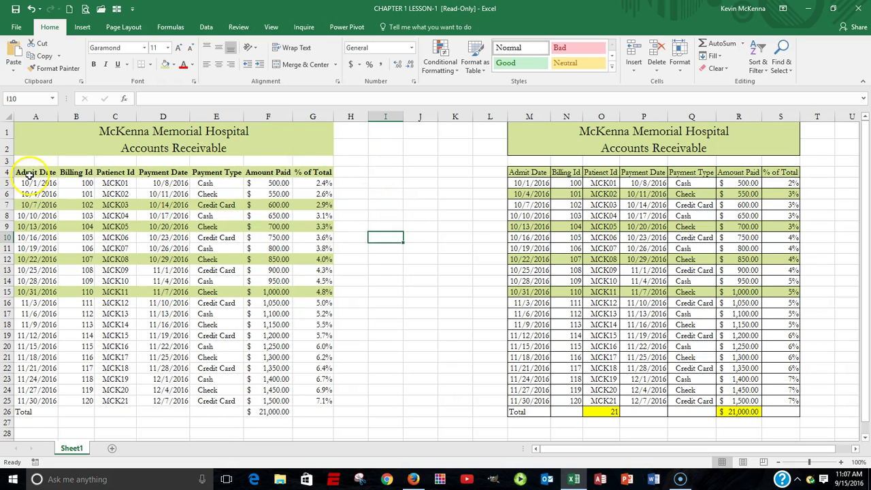
# Apply All Borders to the table A4:G26, then select the title rows A1:G2.
pyautogui.click(29, 173)
pyautogui.moveTo(29, 173); pyautogui.dragTo(322, 411)
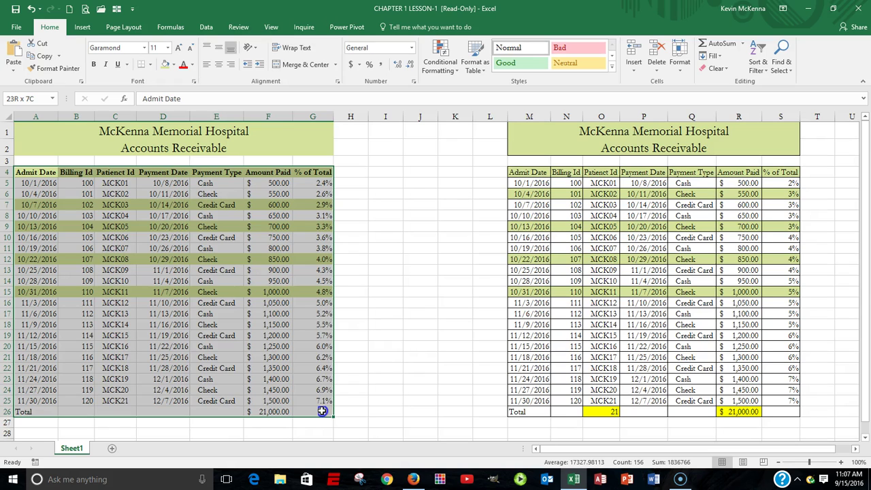
pyautogui.moveTo(322, 411); pyautogui.dragTo(322, 411)
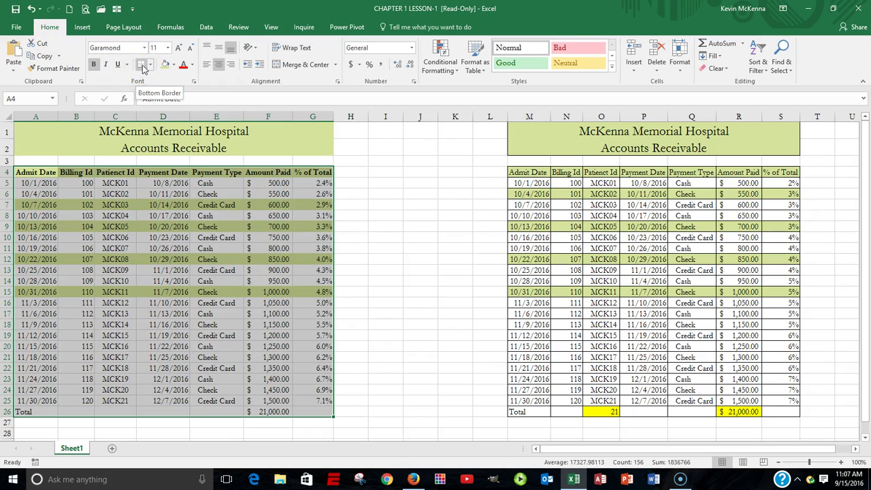
pyautogui.click(151, 65)
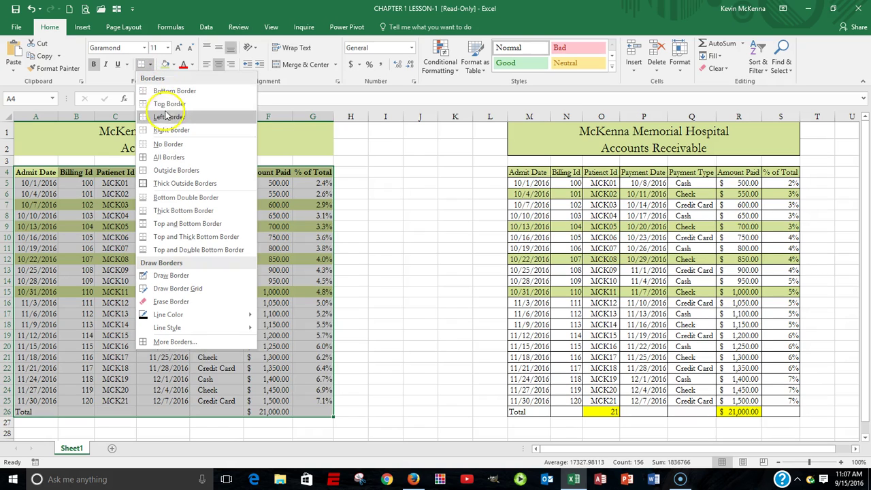
pyautogui.click(173, 156)
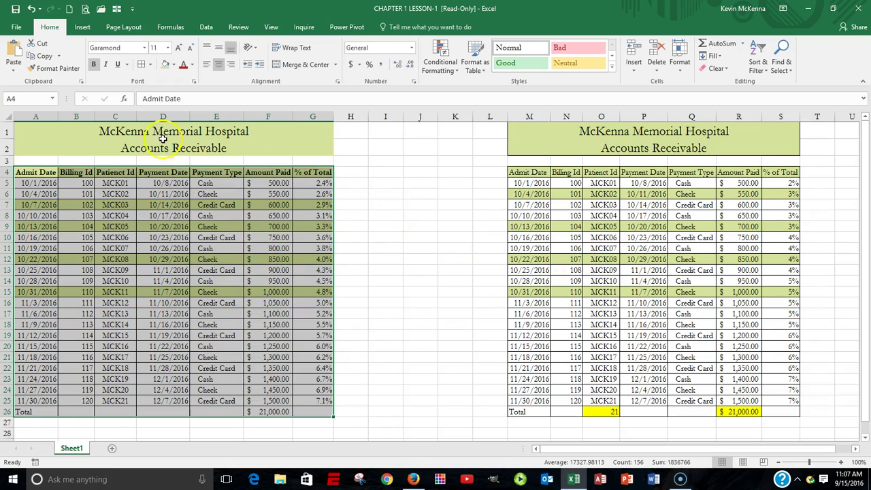
pyautogui.click(37, 130)
pyautogui.moveTo(83, 137); pyautogui.dragTo(89, 142)
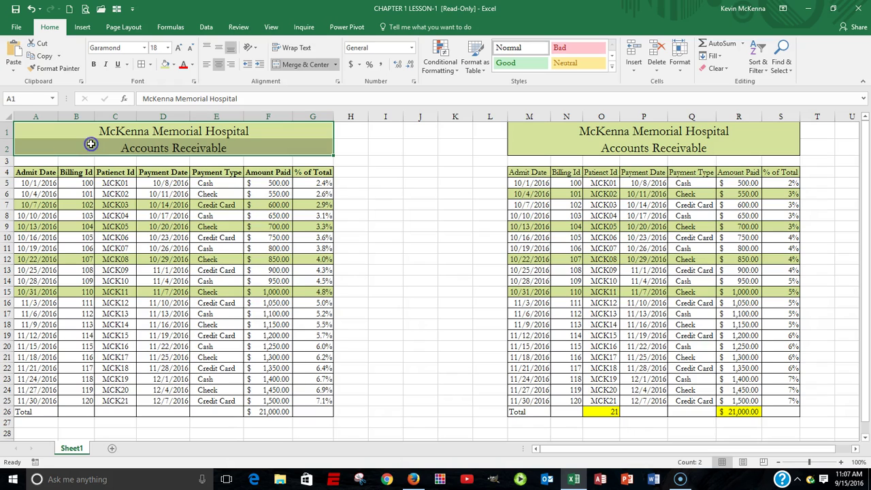
# Apply Outside Borders around the merged title block A1:G2.
pyautogui.click(152, 65)
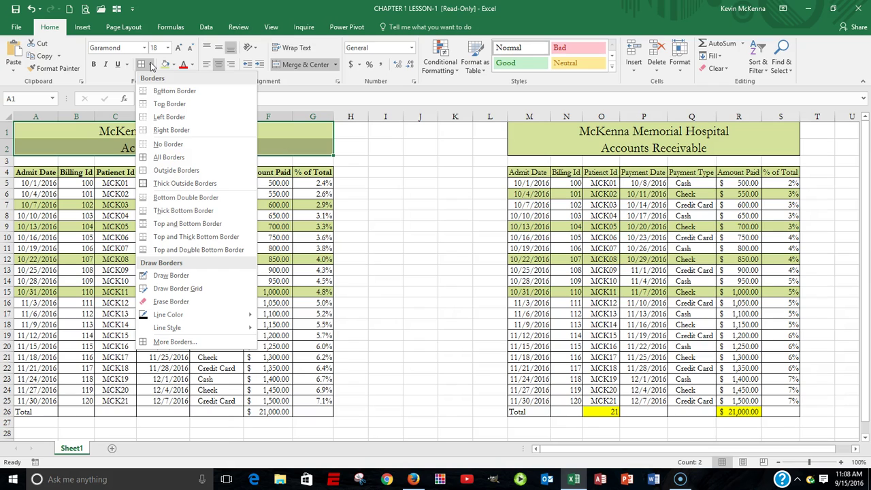
pyautogui.click(169, 171)
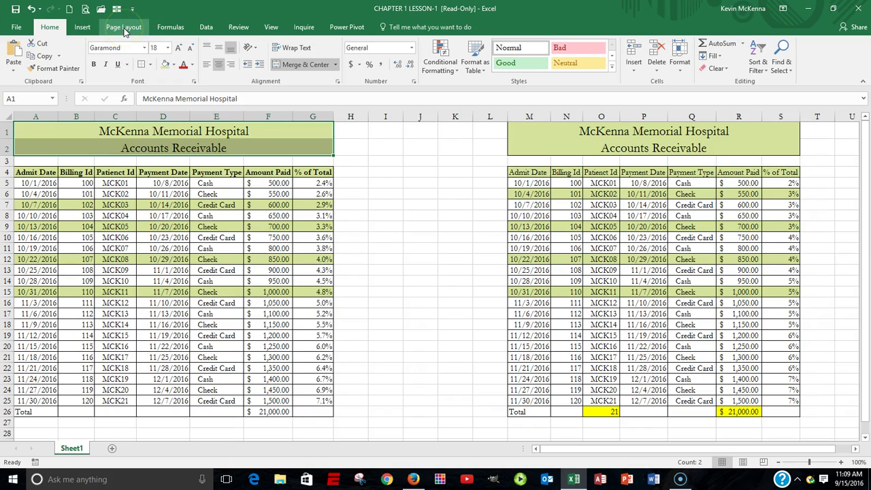
# Launch the Page Setup dialog from the Page Layout ribbon.
pyautogui.click(125, 32)
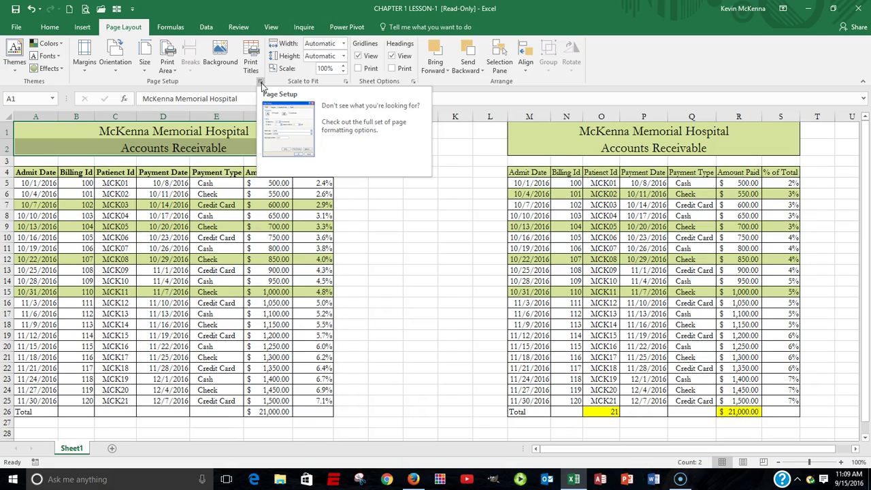
pyautogui.click(261, 82)
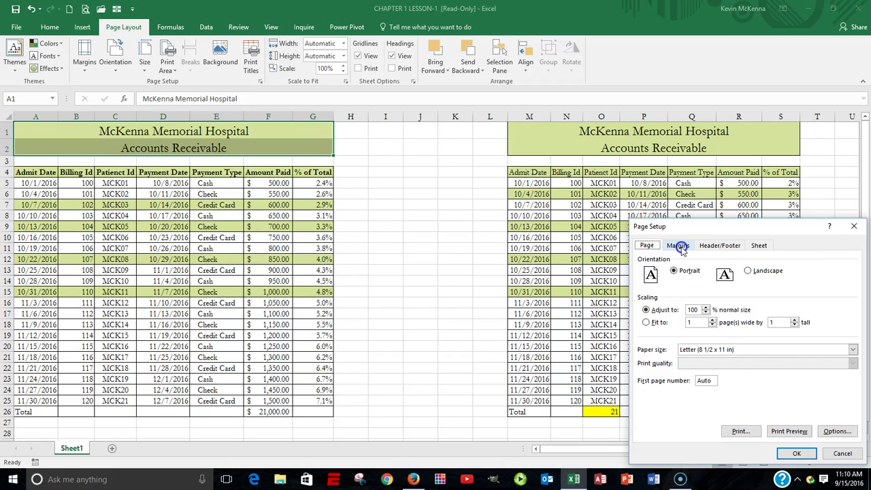
# Tick Center on page: Horizontally in the Margins settings, leaving Vertically unchecked.
pyautogui.click(679, 246)
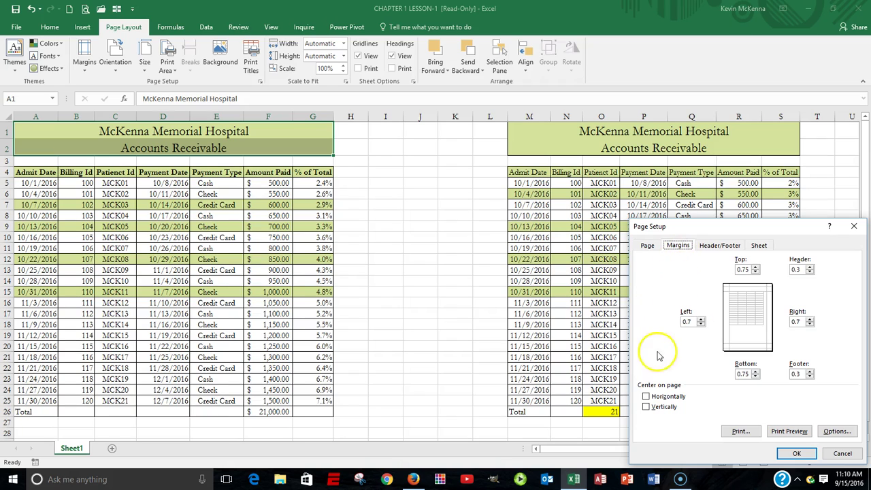
pyautogui.click(647, 397)
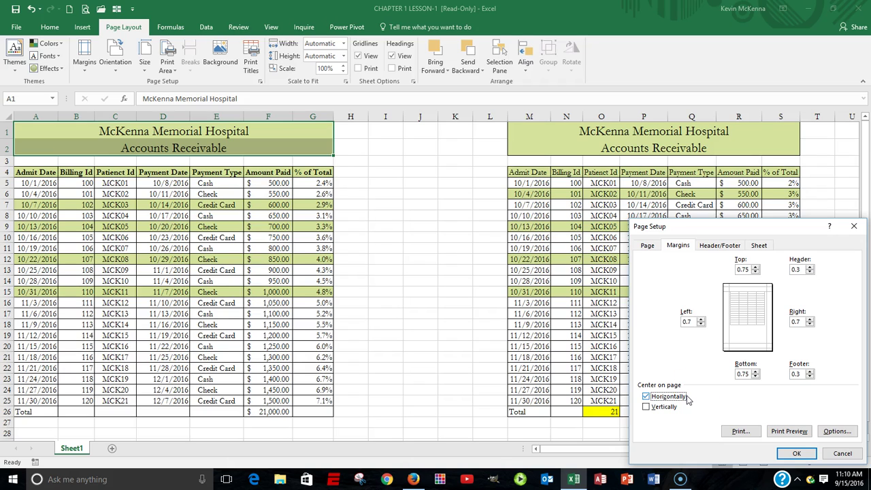
# Switch Page Setup to the Header/Footer settings.
pyautogui.click(720, 246)
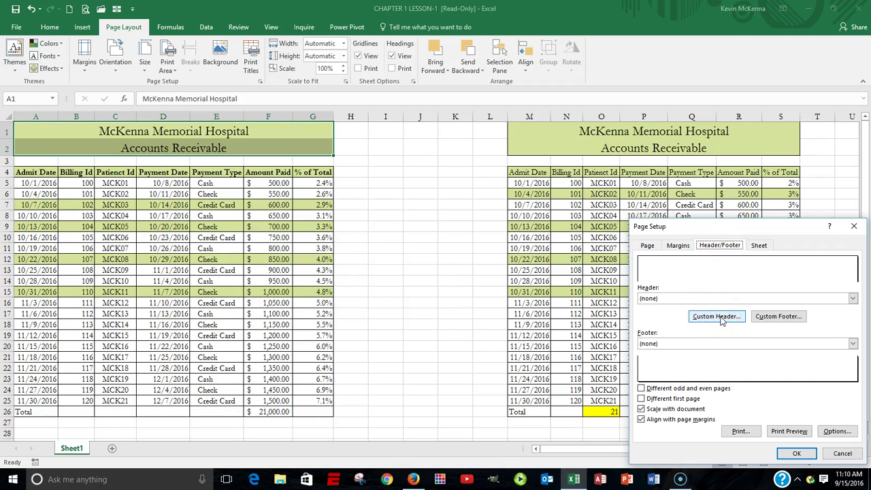
# Build a custom header: Sheet Name code on the left, the author's name on the right.
pyautogui.click(722, 318)
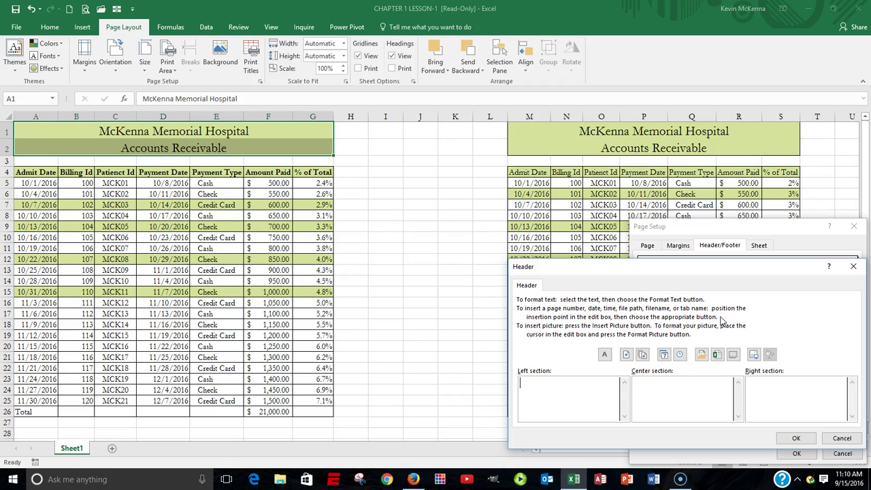
pyautogui.click(549, 396)
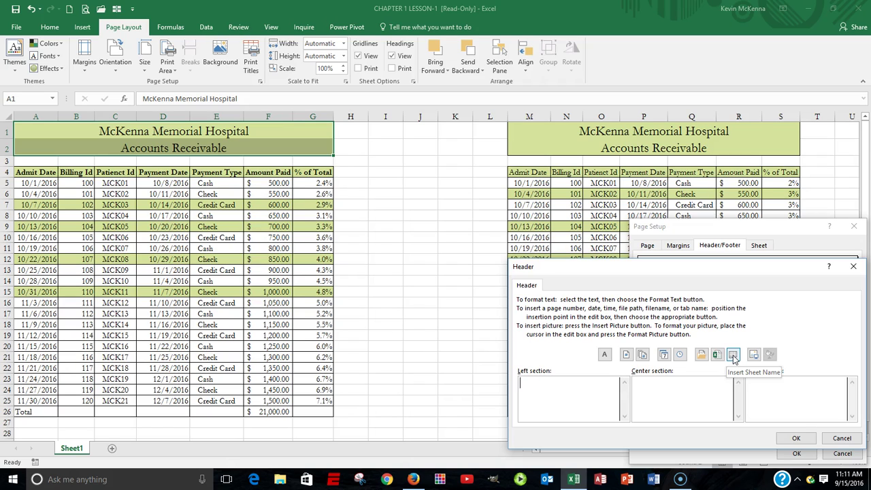
pyautogui.click(734, 356)
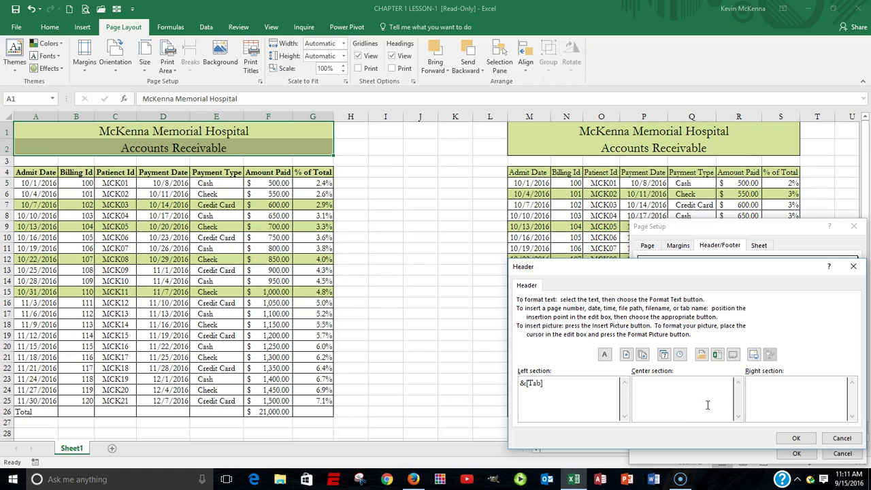
pyautogui.click(763, 392)
pyautogui.write('Kevin')
pyautogui.write('McKenna')
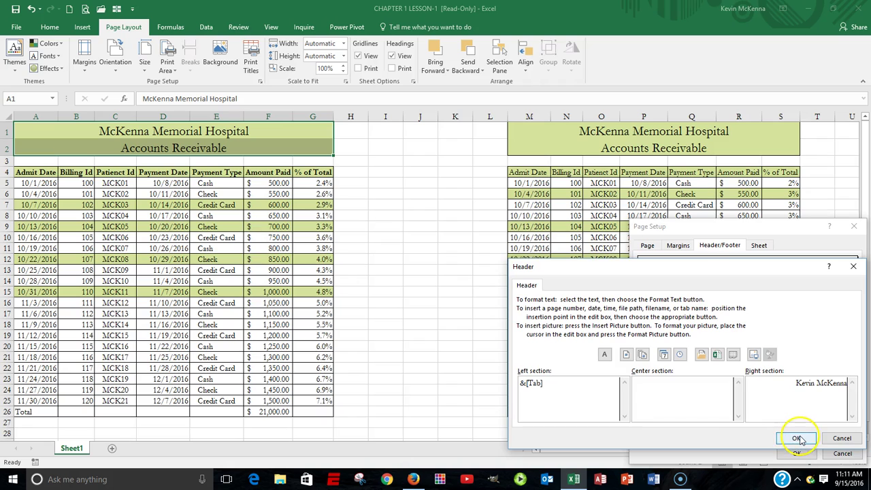
pyautogui.click(800, 439)
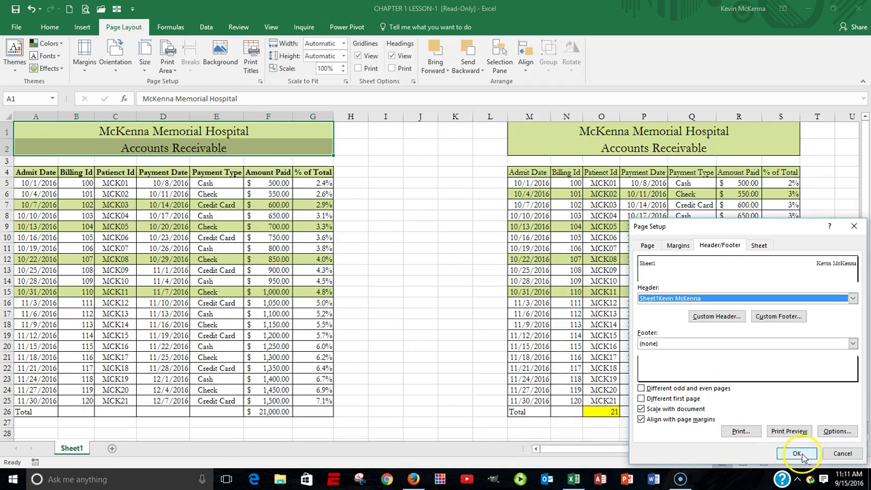
# Confirm Page Setup, then open the File Info page's Properties dropdown.
pyautogui.click(800, 454)
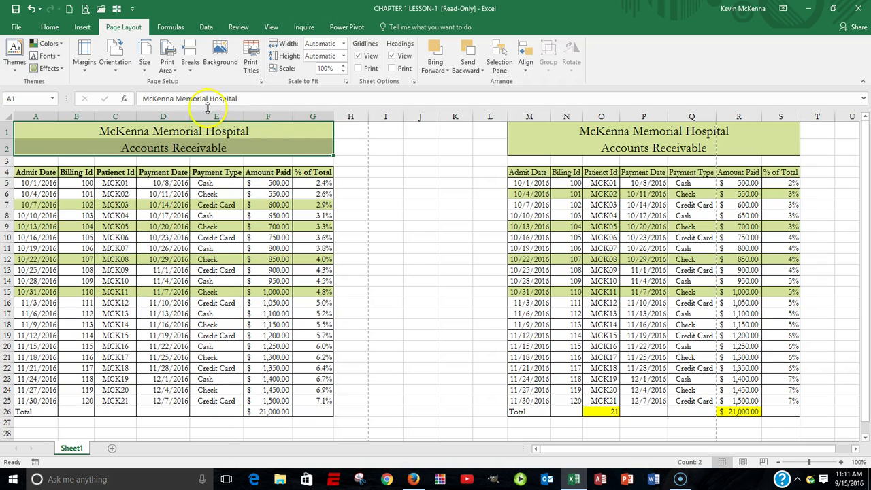
pyautogui.click(15, 28)
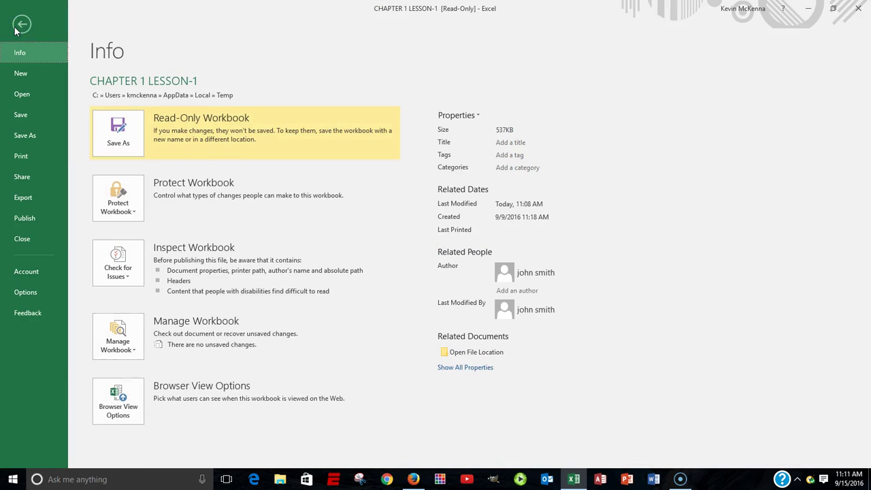
pyautogui.click(479, 118)
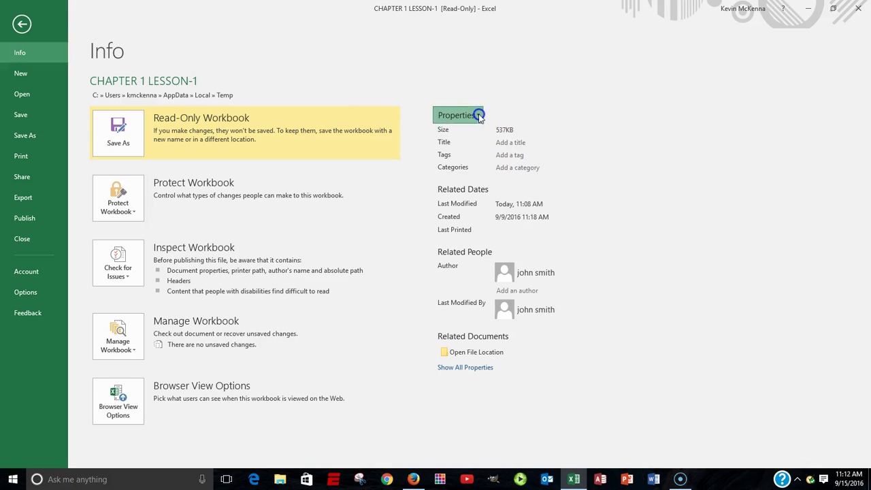
# In Advanced Properties, set Title to 'Accounts Receivable' and replace Author with the user's name.
pyautogui.click(485, 138)
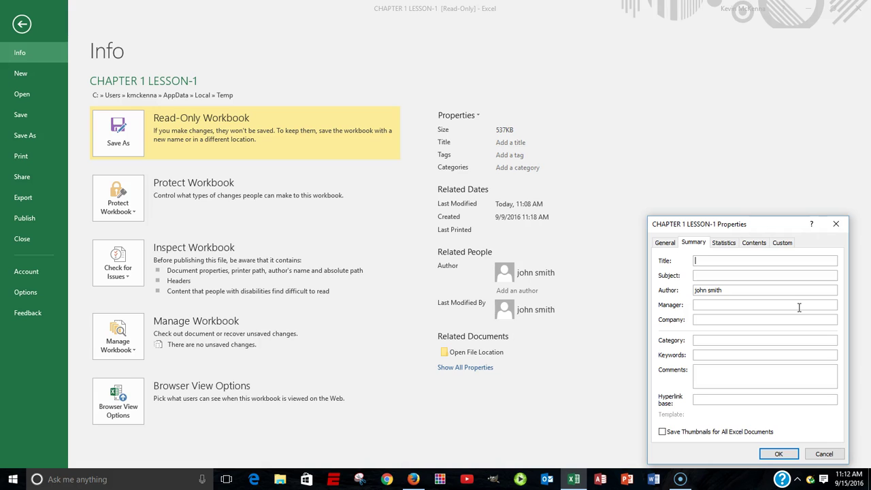
pyautogui.click(704, 260)
pyautogui.write('Accounts Receivable')
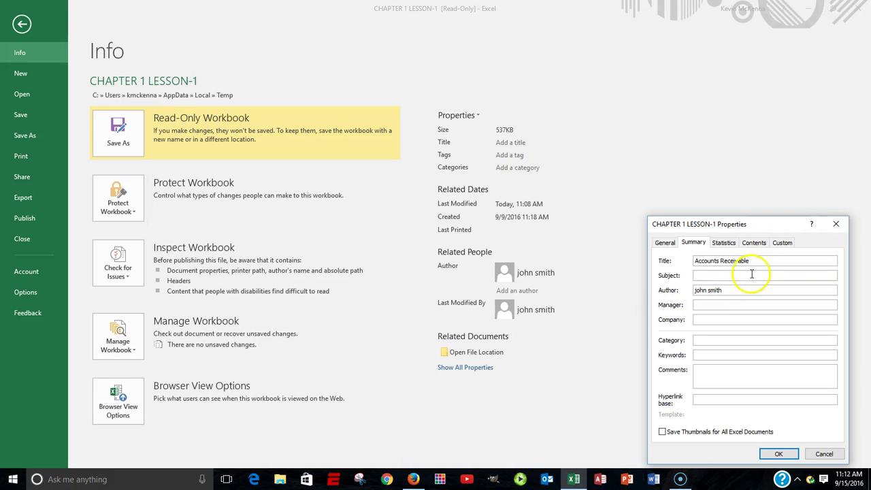
pyautogui.moveTo(738, 290); pyautogui.dragTo(636, 293)
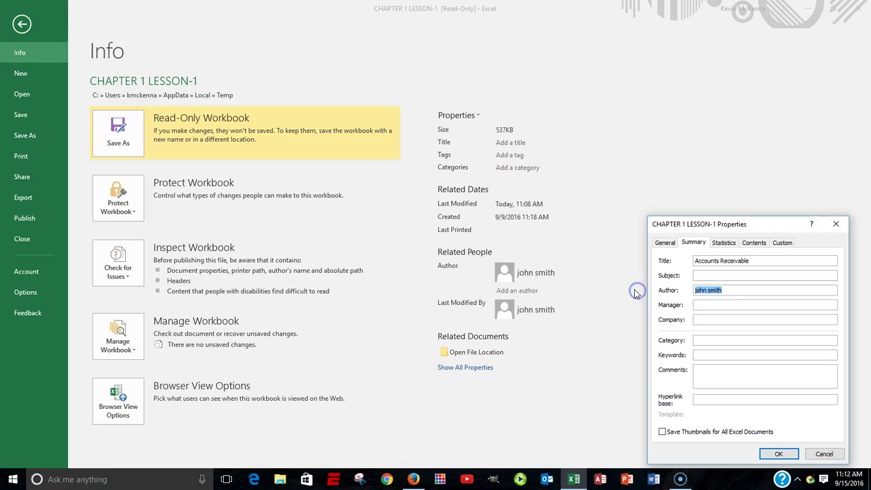
pyautogui.write('Kevin McKenna')
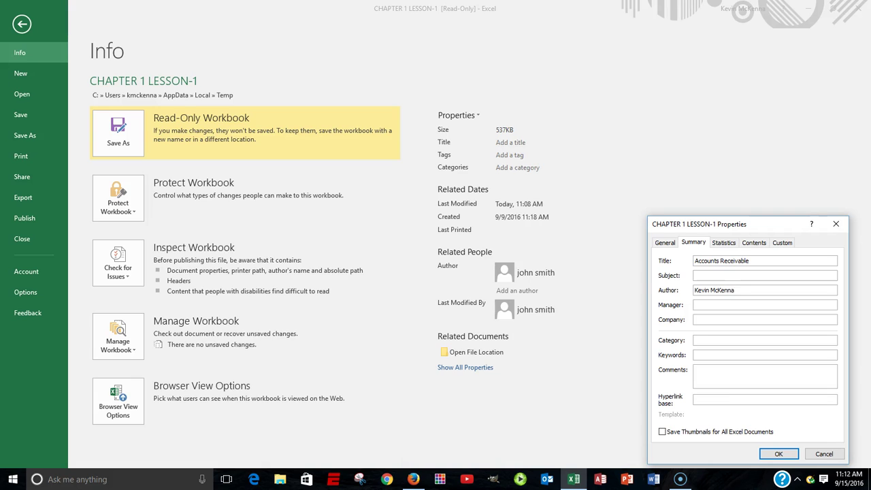
pyautogui.click(774, 452)
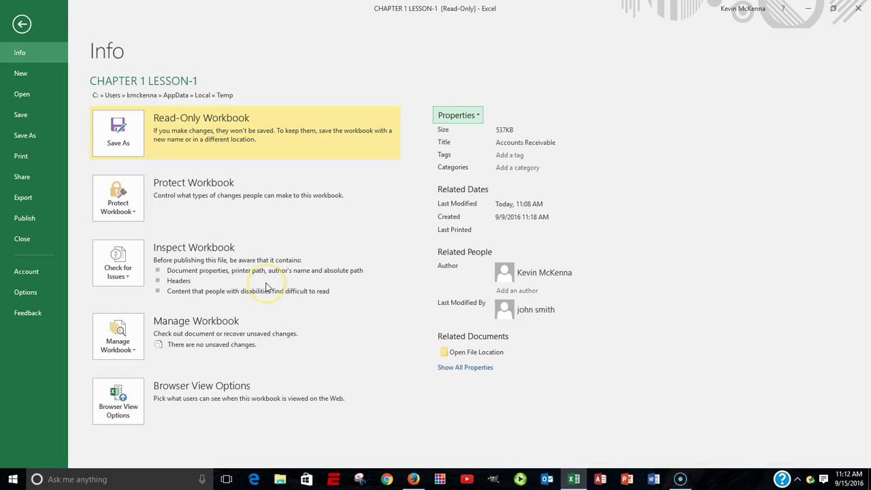
pyautogui.moveTo(267, 287)
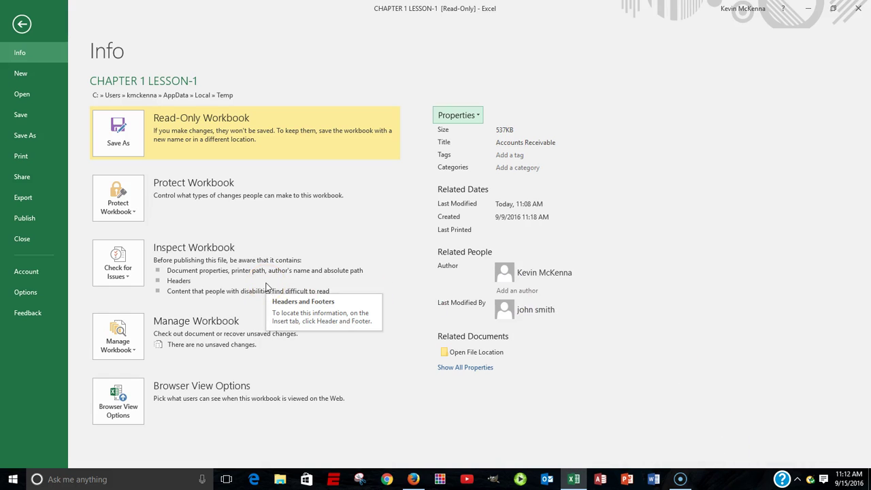
# Start Save As on This PC, removing 'Copy of ' so the name reads CHAPTER 1 LESSON-1.
pyautogui.click(27, 138)
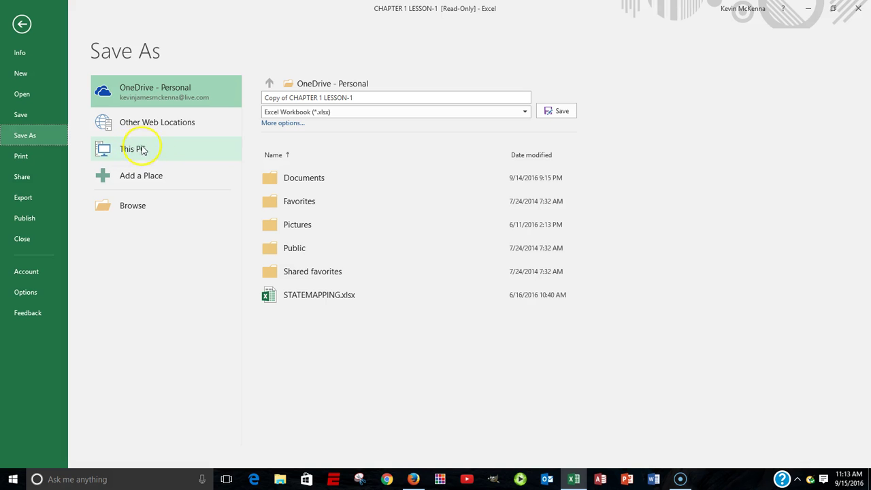
pyautogui.click(133, 146)
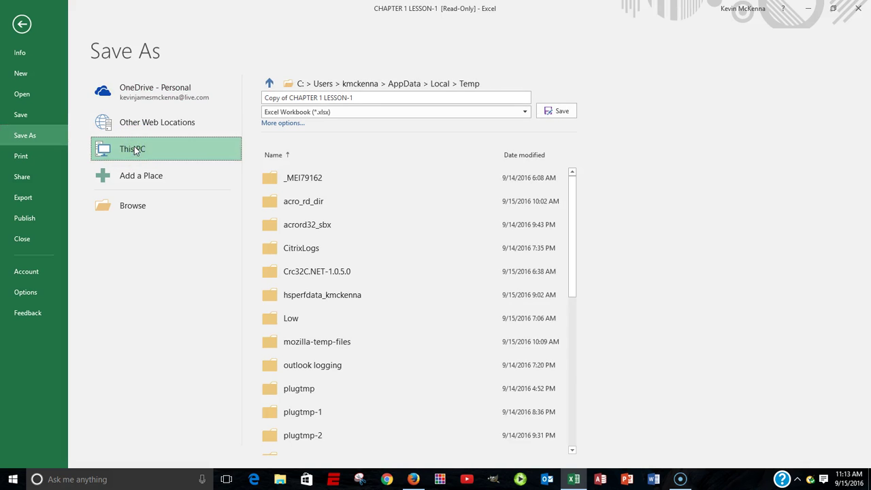
pyautogui.click(291, 96)
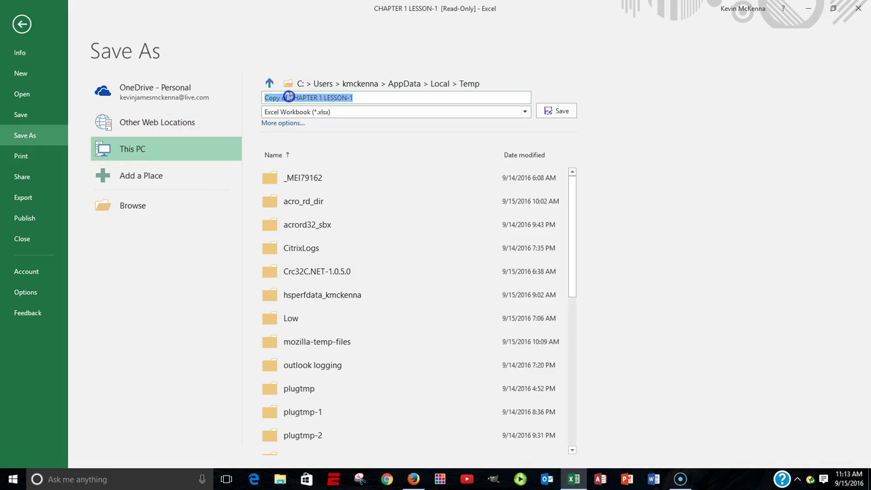
pyautogui.moveTo(291, 97); pyautogui.dragTo(237, 94)
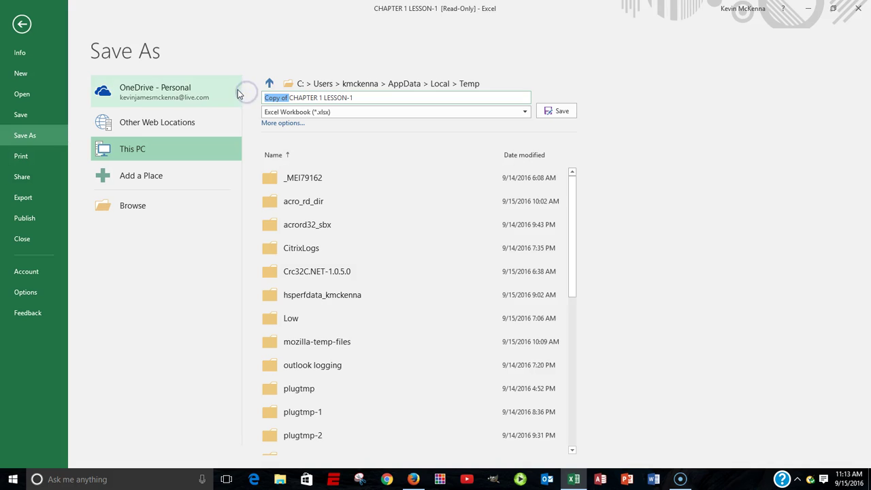
pyautogui.press('Delete')
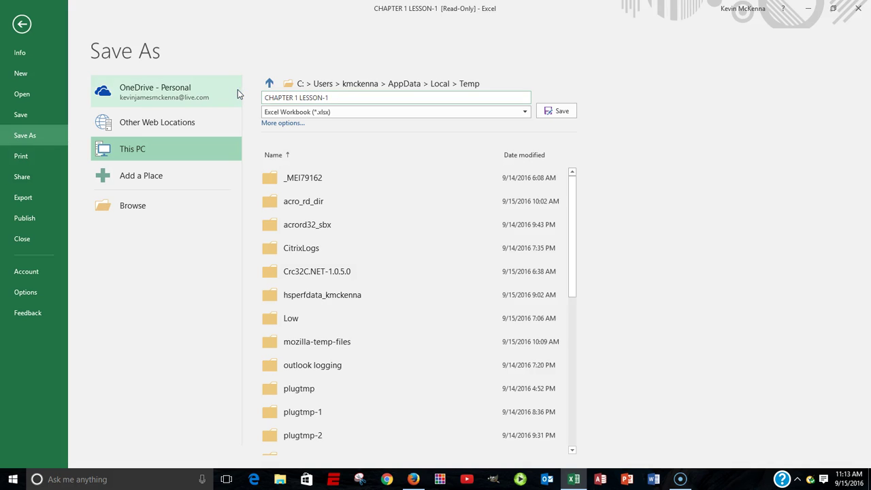
pyautogui.press('Delete')
pyautogui.write('C')
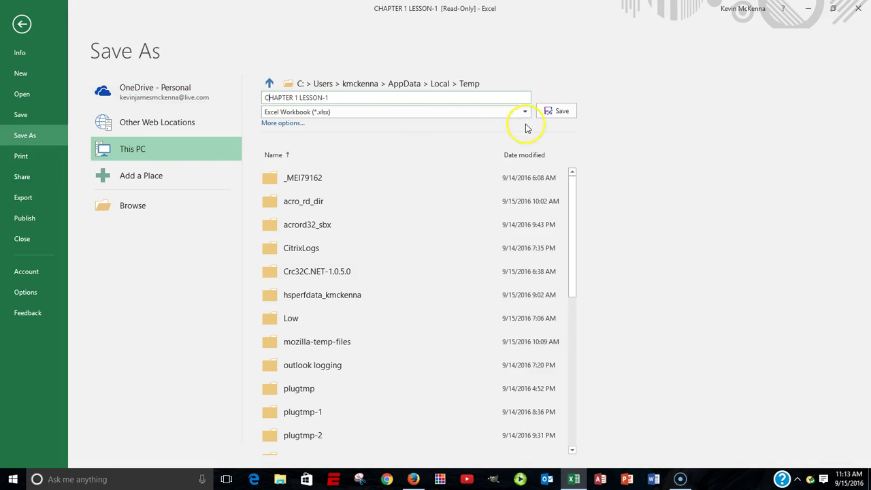
# In the full Save As dialog, choose Documents > FALL 2016 as the destination folder.
pyautogui.click(327, 86)
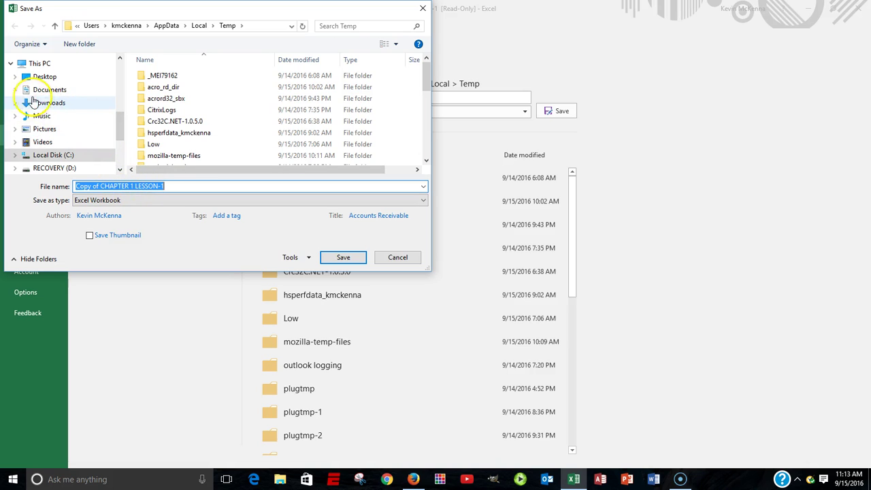
pyautogui.click(16, 89)
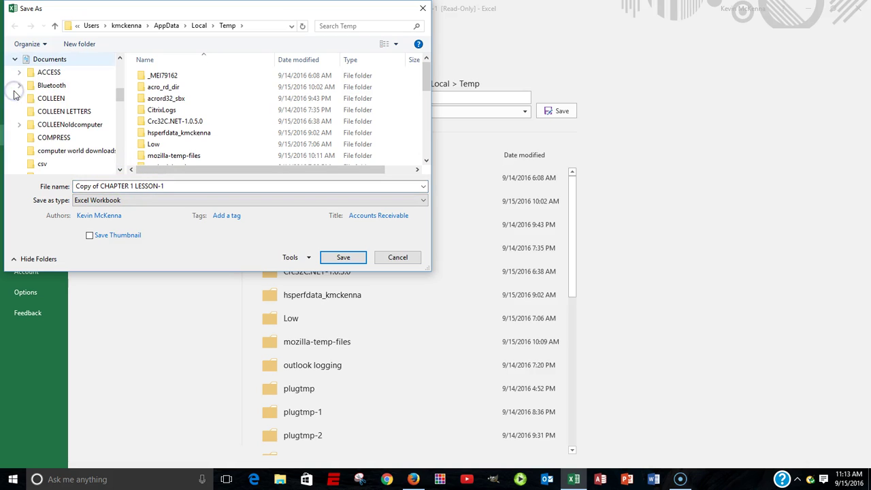
pyautogui.click(120, 169)
pyautogui.click(120, 169)
pyautogui.click(120, 170)
pyautogui.click(120, 170)
pyautogui.click(120, 169)
pyautogui.click(120, 170)
pyautogui.click(120, 169)
pyautogui.click(120, 170)
pyautogui.click(63, 151)
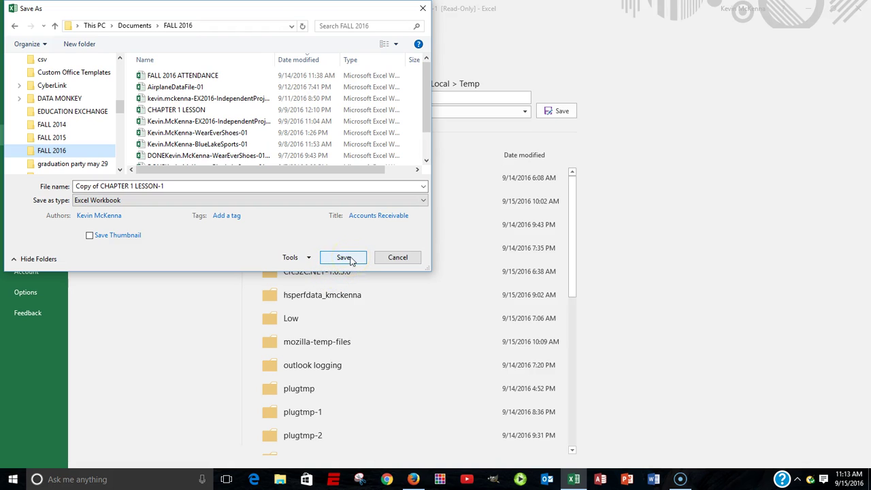
# Remove 'Copy of ' from the file name and save as CHAPTER 1 LESSON-1.
pyautogui.click(92, 186)
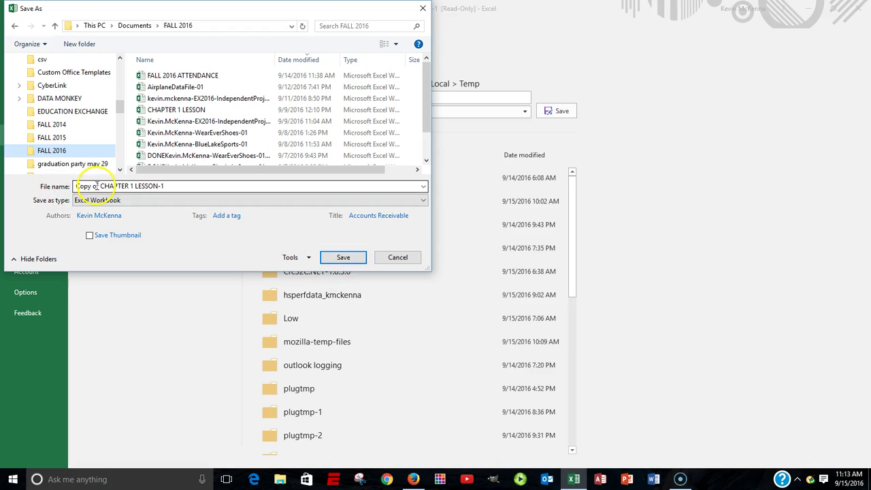
pyautogui.tripleClick(99, 186)
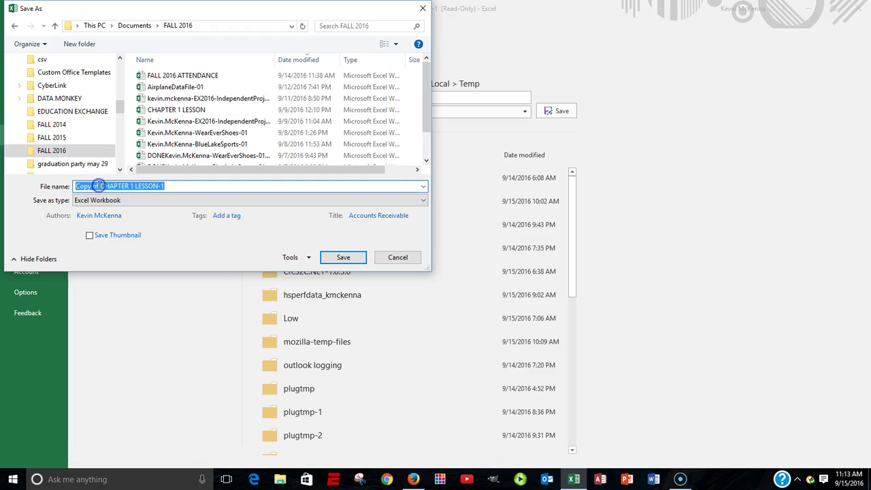
pyautogui.moveTo(100, 186); pyautogui.dragTo(75, 185)
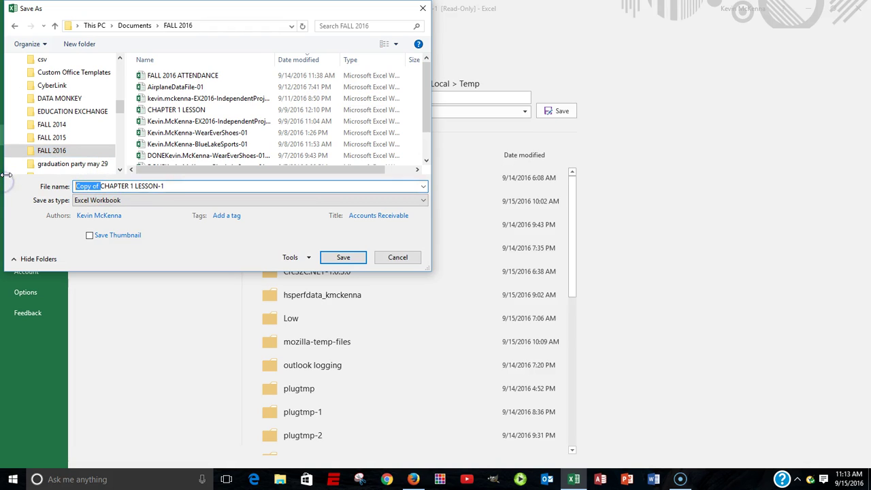
pyautogui.press('Delete')
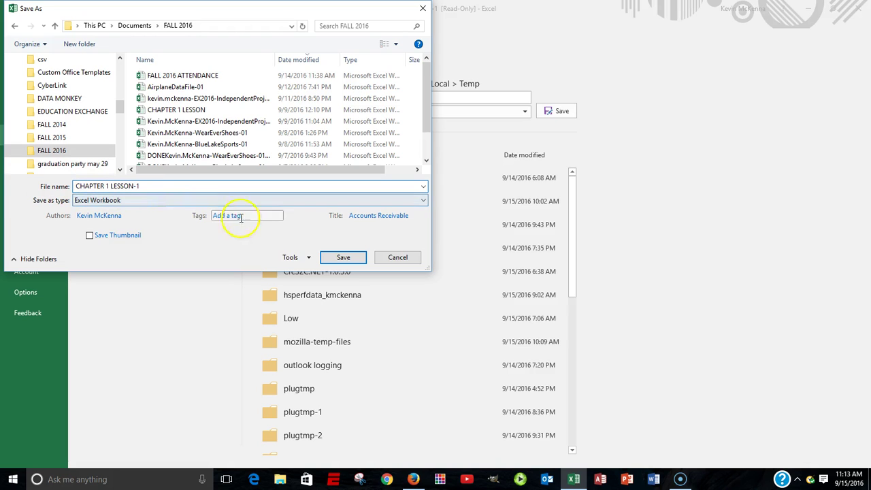
pyautogui.click(345, 256)
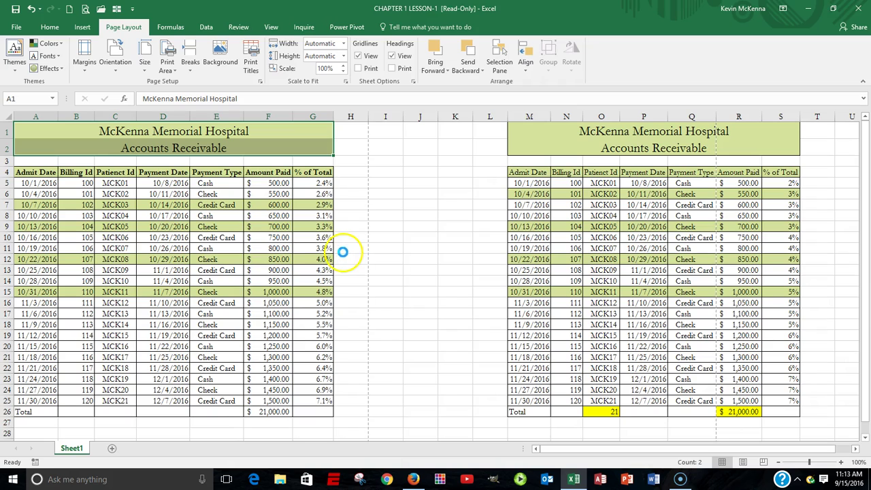